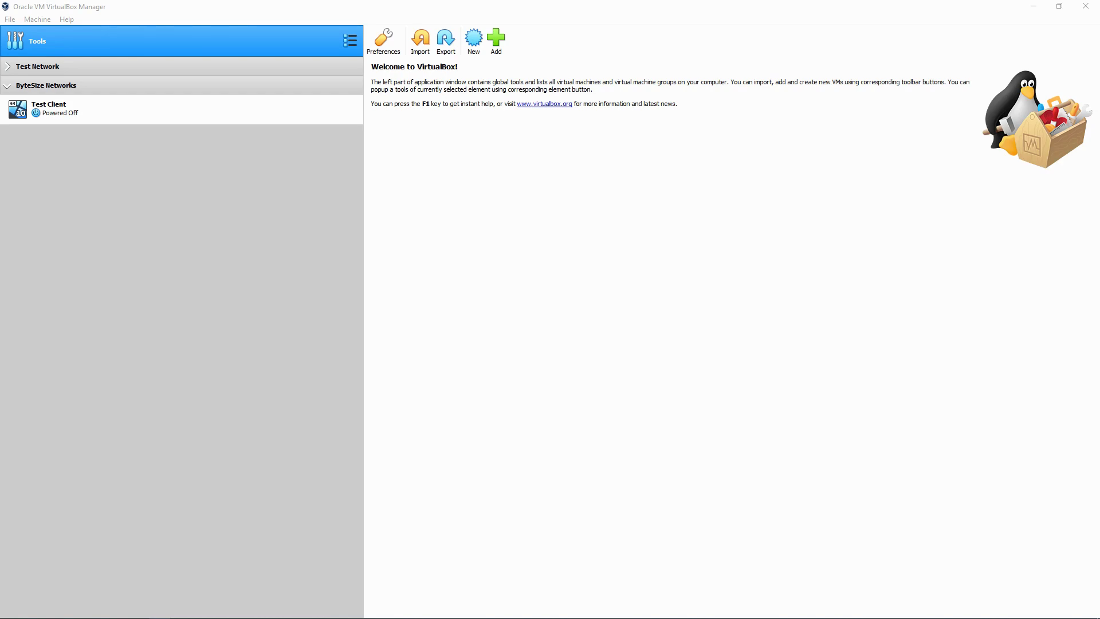
Create a virtual machine named Win10 for Windows 10 (64-bit) with 2048 MB of memory and a new virtual hard disk.
left_click(471, 40)
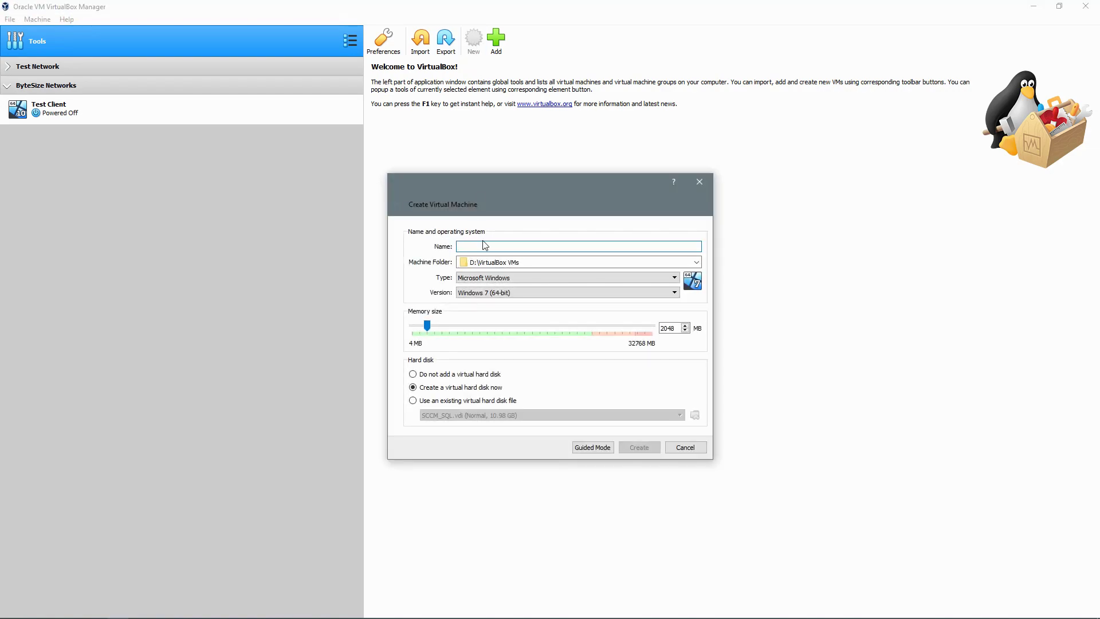
type("Win10")
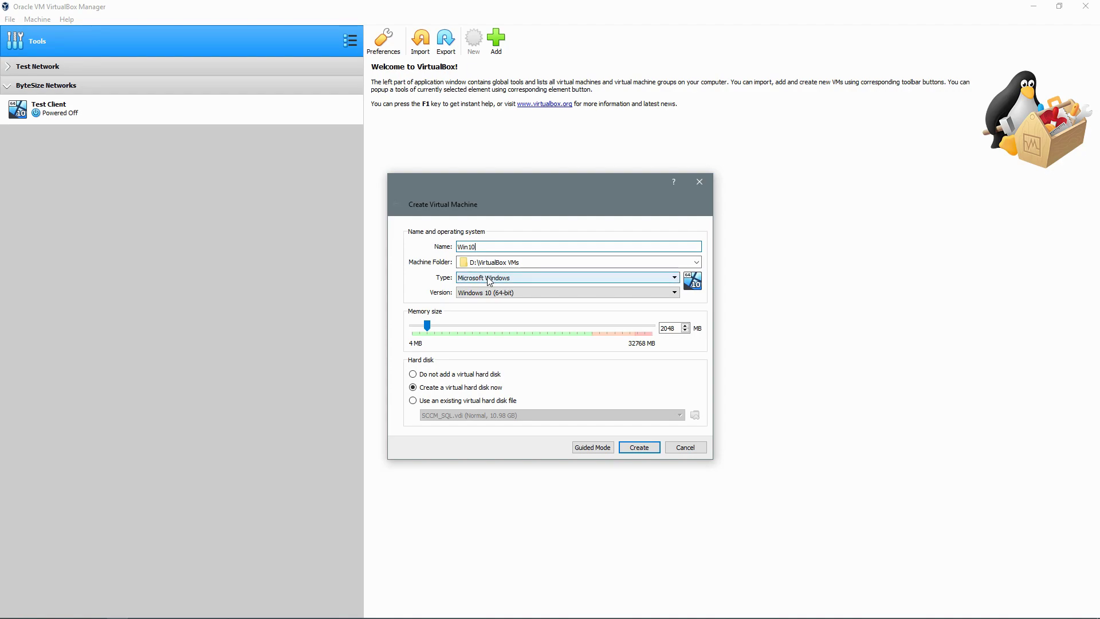
double_click(473, 245)
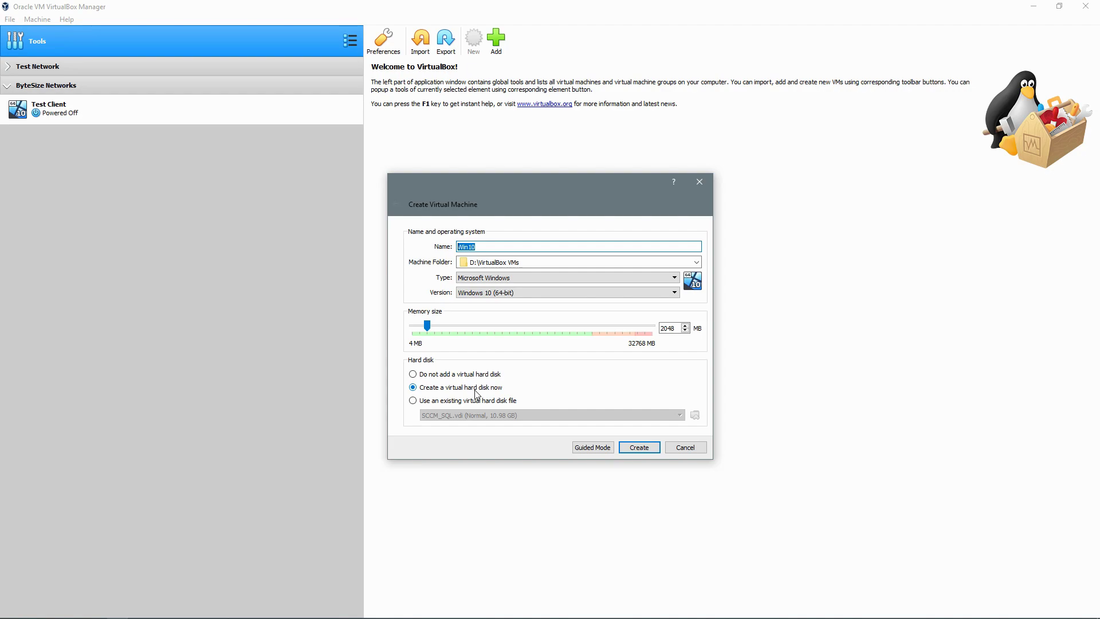
left_click(640, 448)
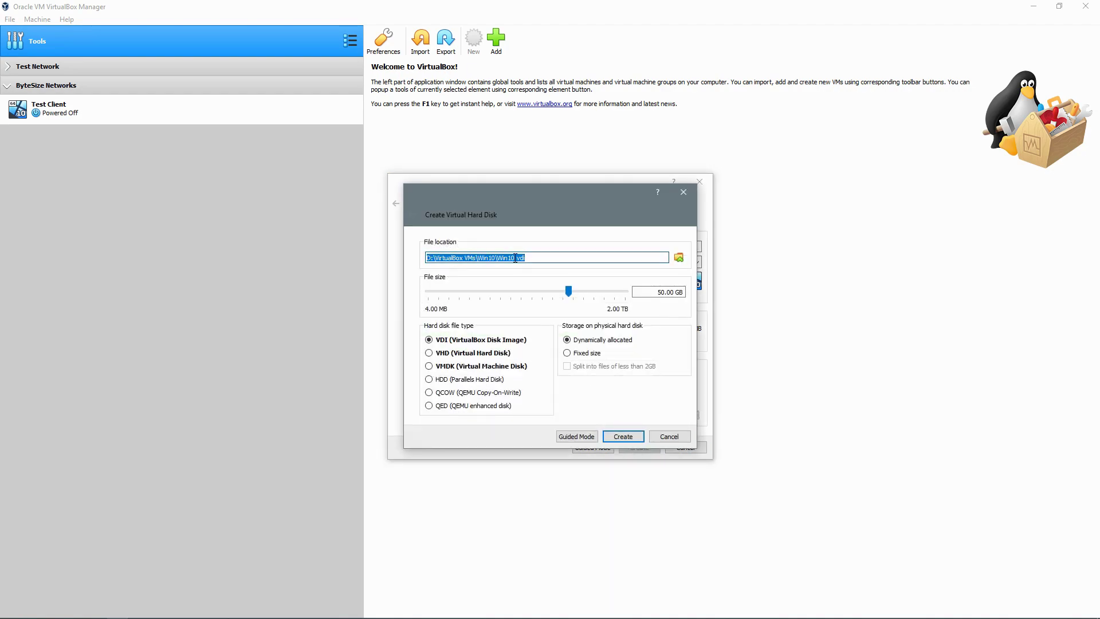
Create the 50 GB dynamically allocated VDI hard disk at D:\VirtualBox VMs\Win10\Win10.vdi.
left_click_drag(525, 258, 430, 252)
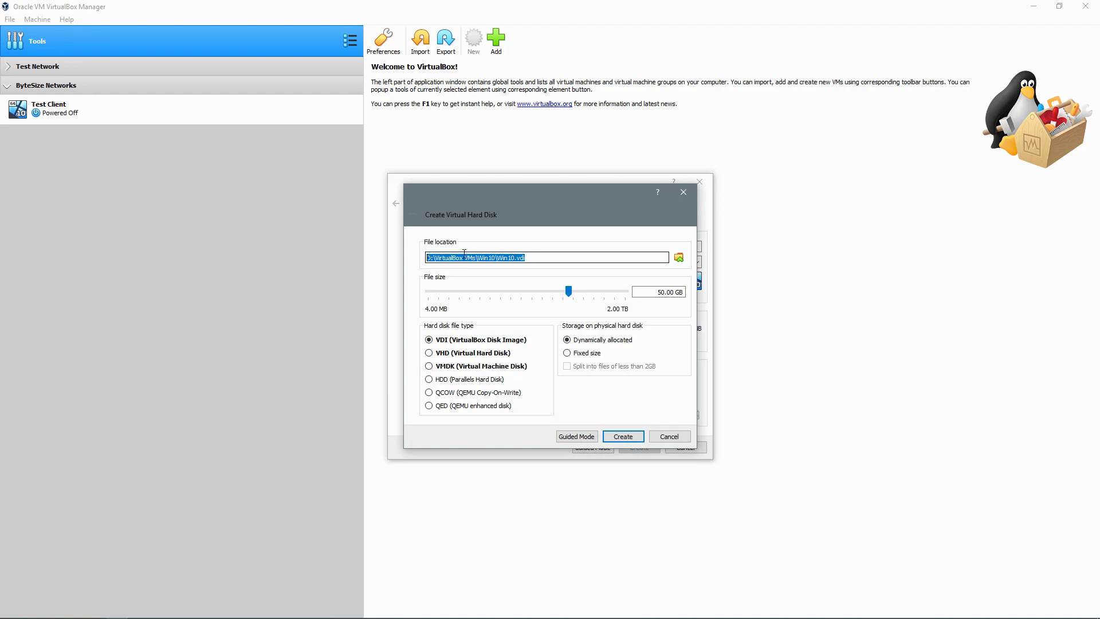
left_click(526, 258)
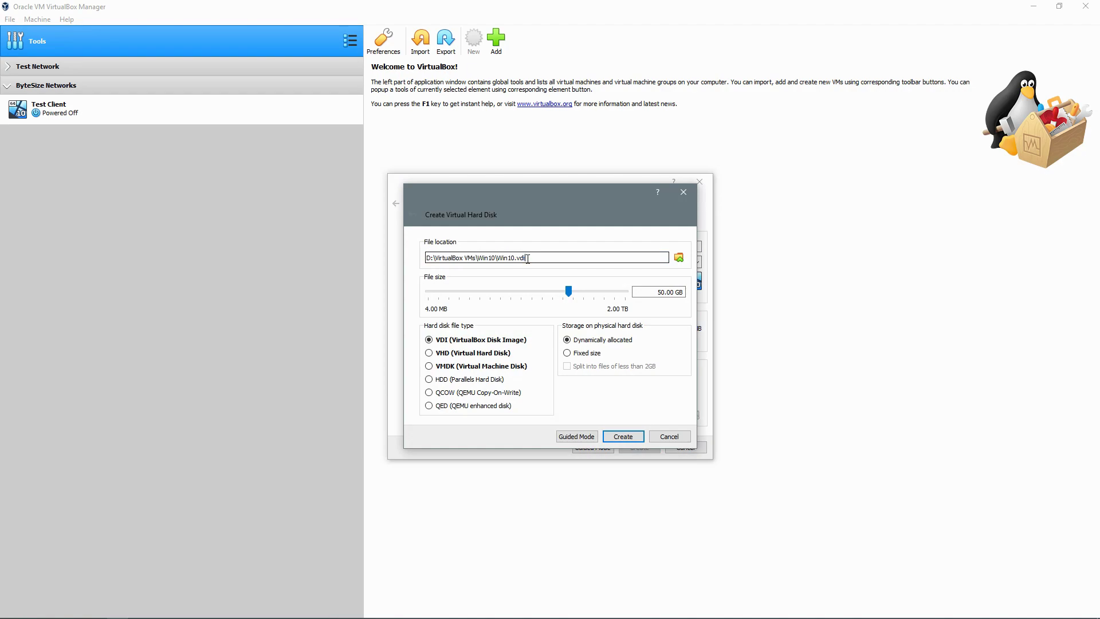
left_click_drag(426, 258, 522, 258)
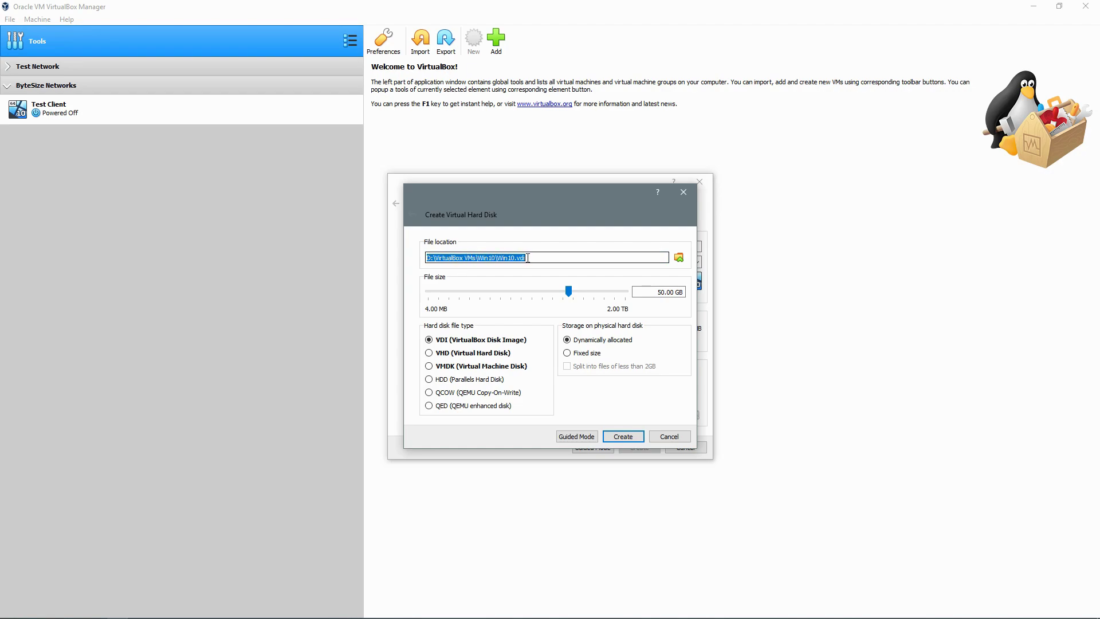
left_click(528, 258)
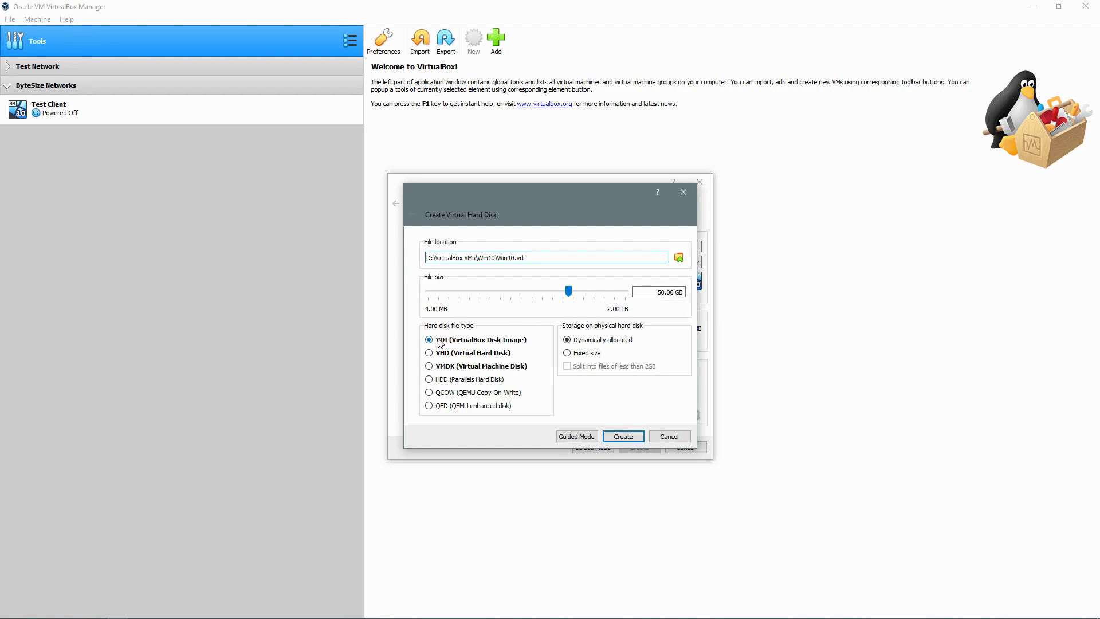
left_click(621, 434)
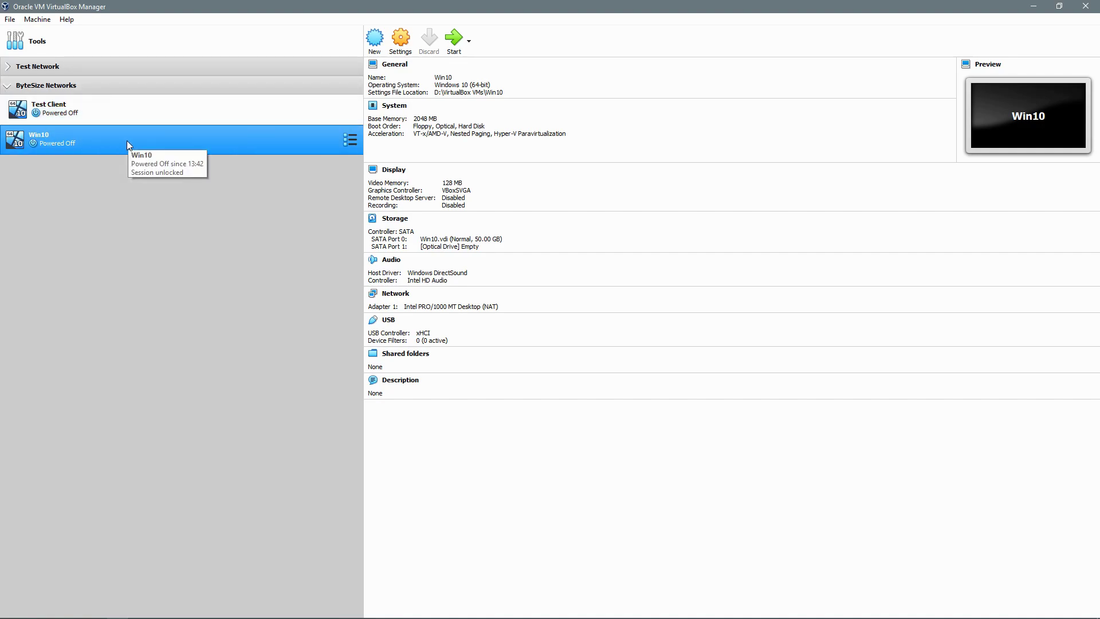
Remove Floppy from the Win10 machine's boot order and review its processor and acceleration settings.
left_click(399, 48)
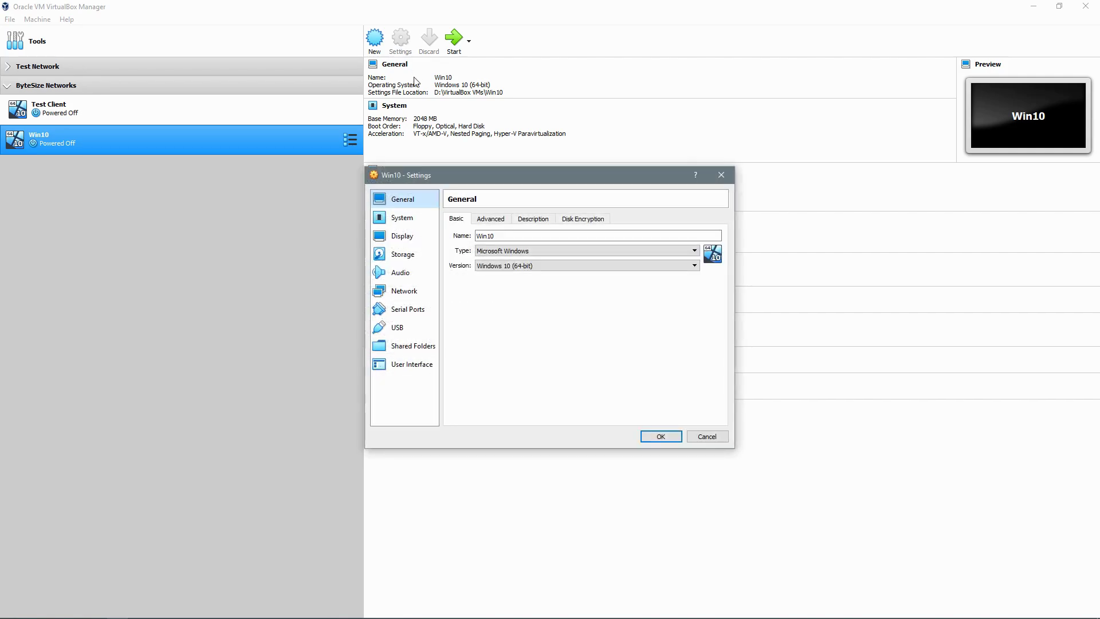
left_click(411, 223)
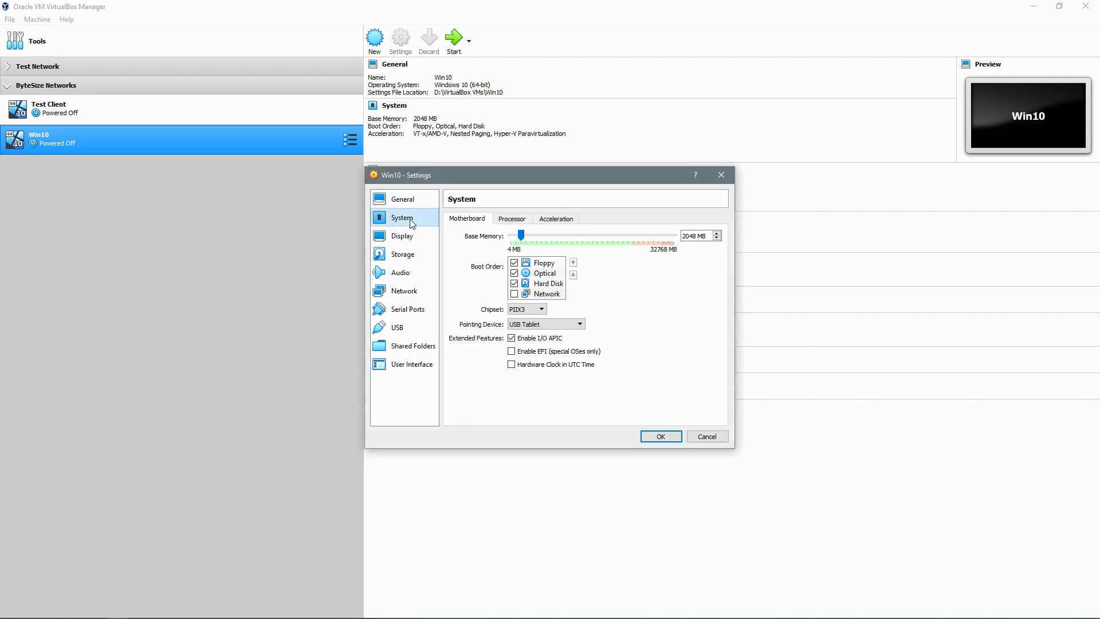
left_click(515, 263)
left_click(515, 263)
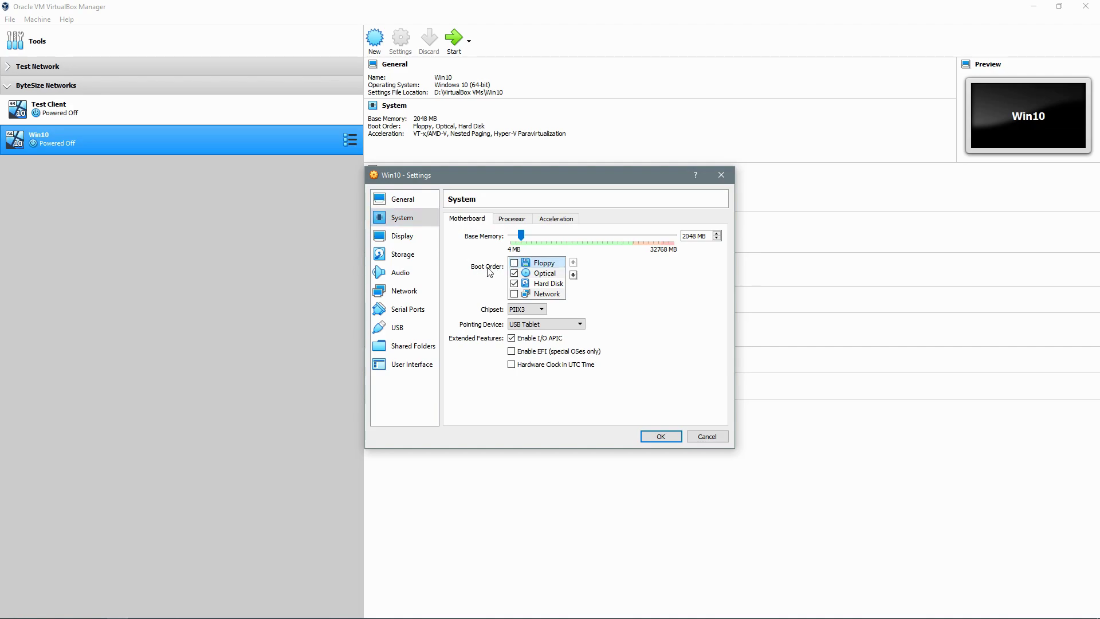
left_click(511, 218)
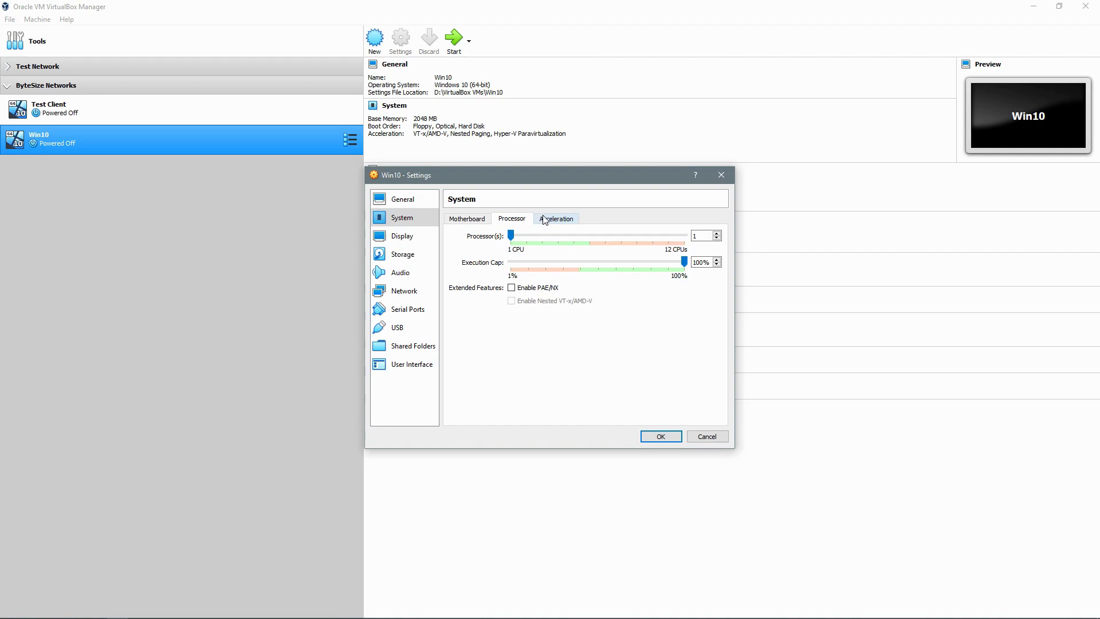
left_click(544, 219)
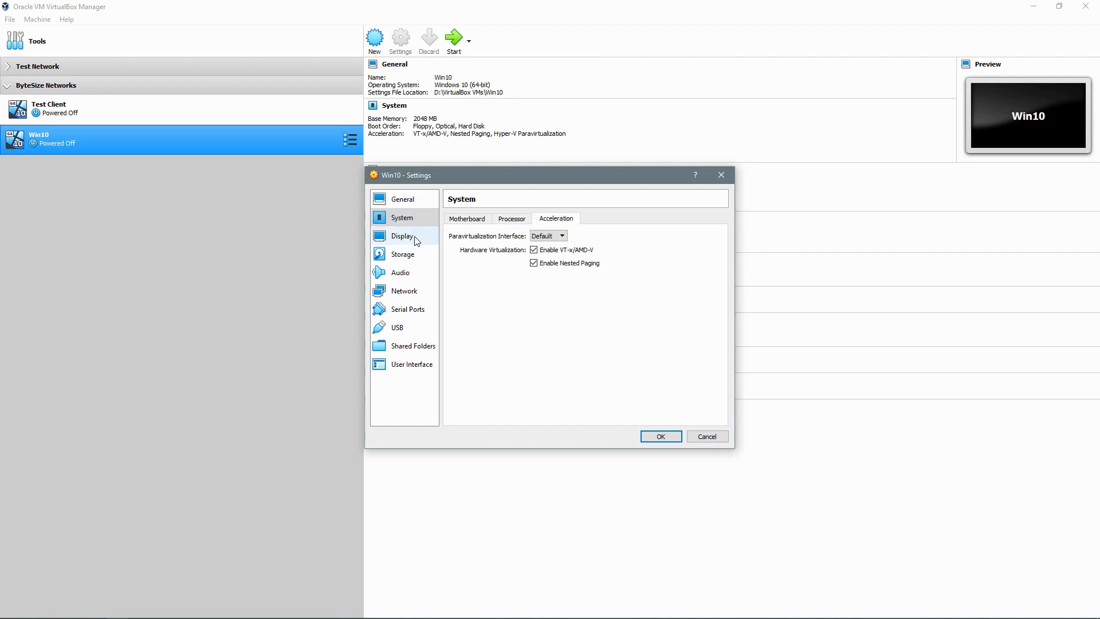
Add a second optical drive to the Win10 machine's SATA controller, leaving it empty.
left_click(411, 258)
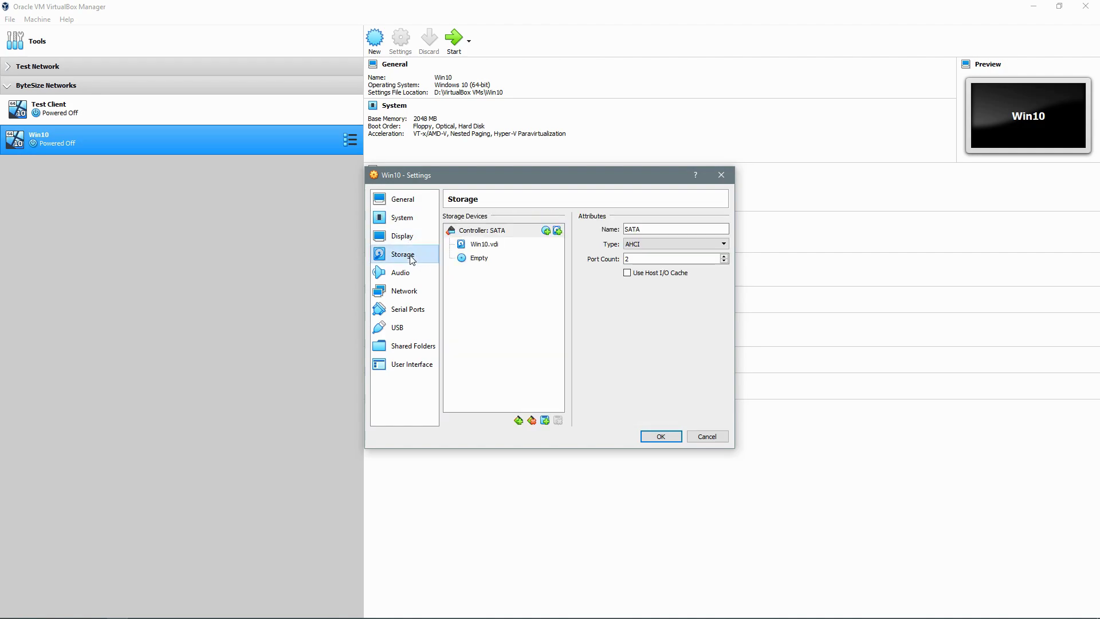
left_click(546, 231)
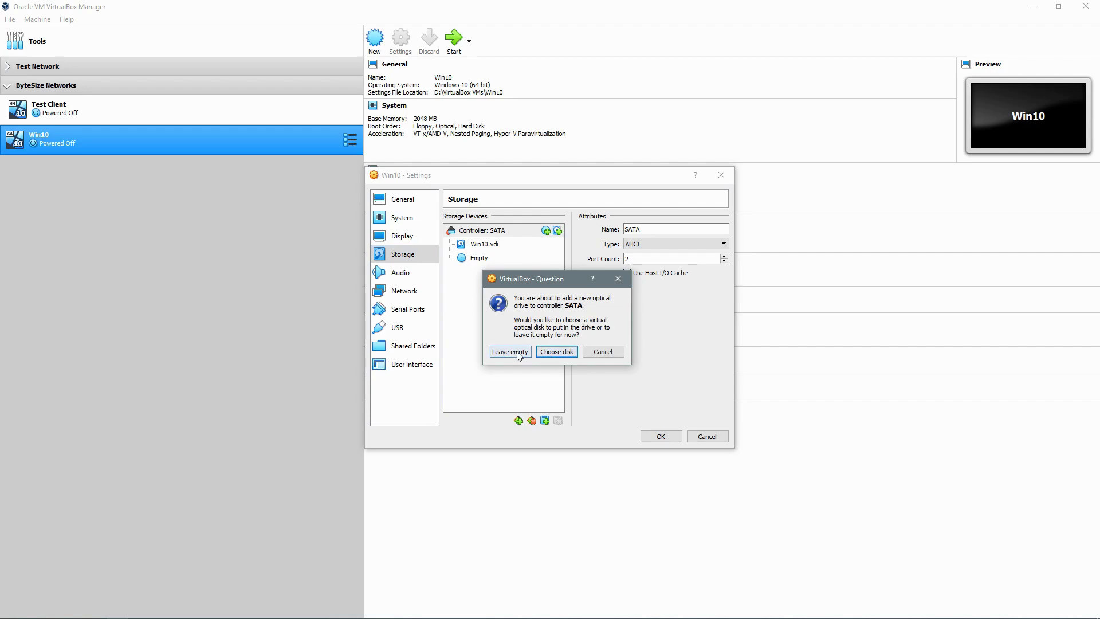
left_click(519, 354)
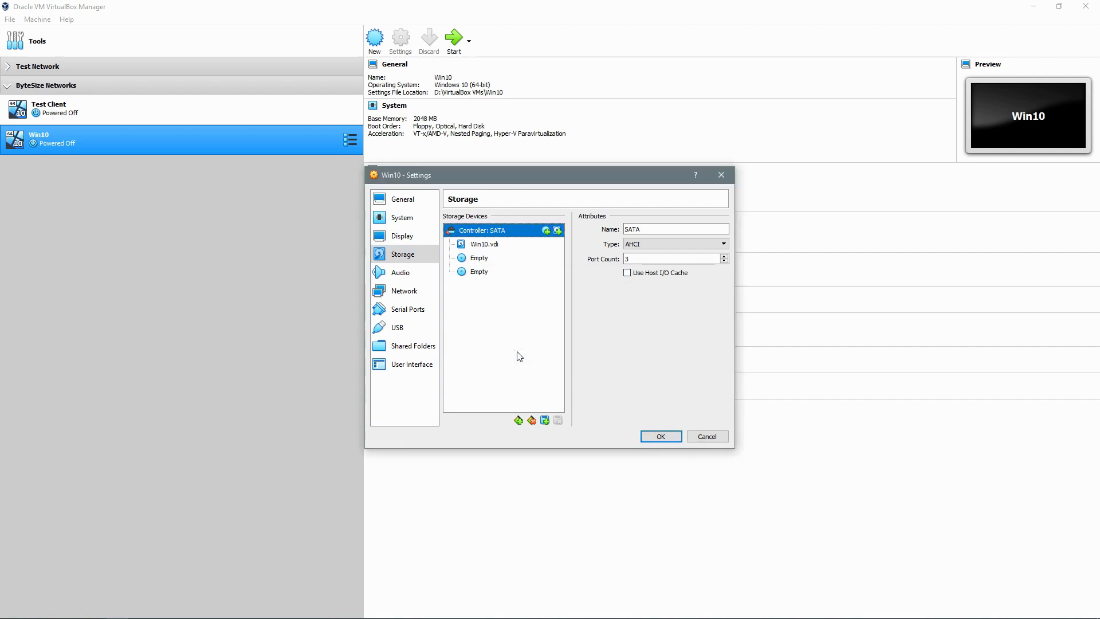
Load the 18362.30.190401-1528.19h1 Windows 10 Enterprise evaluation ISO from the Win10 desktop folder into the optical drive on SATA Port 1.
left_click(474, 260)
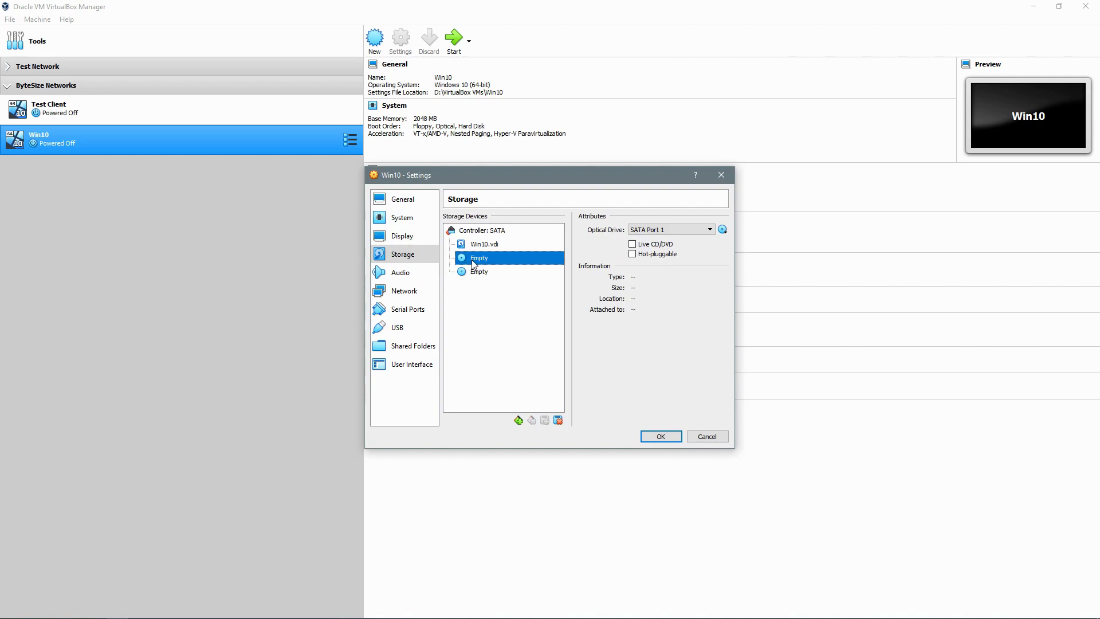
left_click(719, 230)
left_click(737, 242)
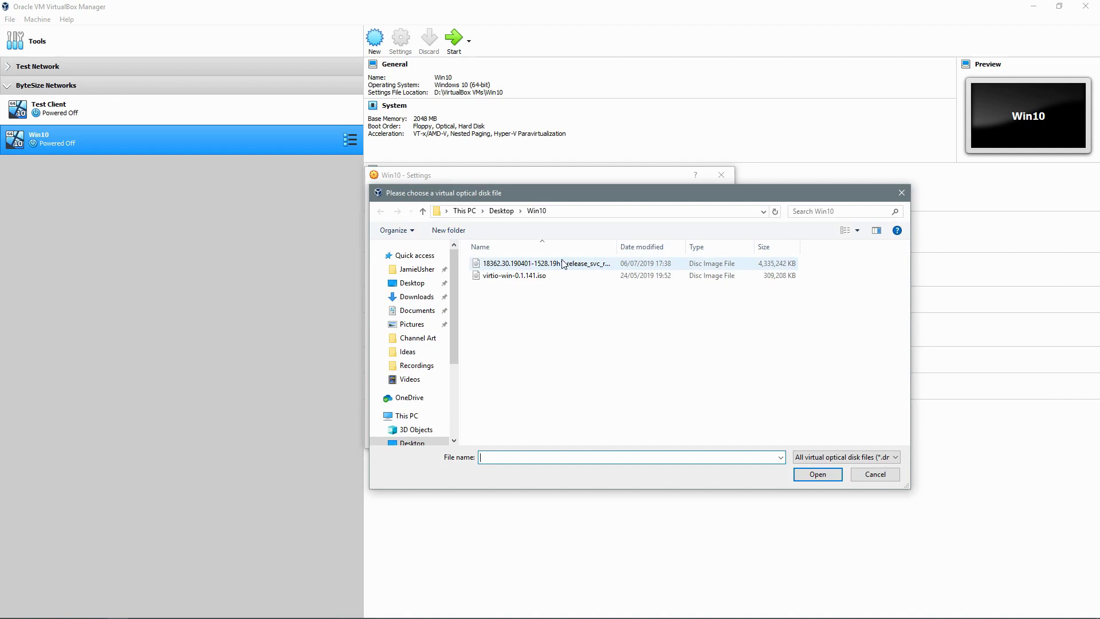
left_click_drag(617, 247, 745, 243)
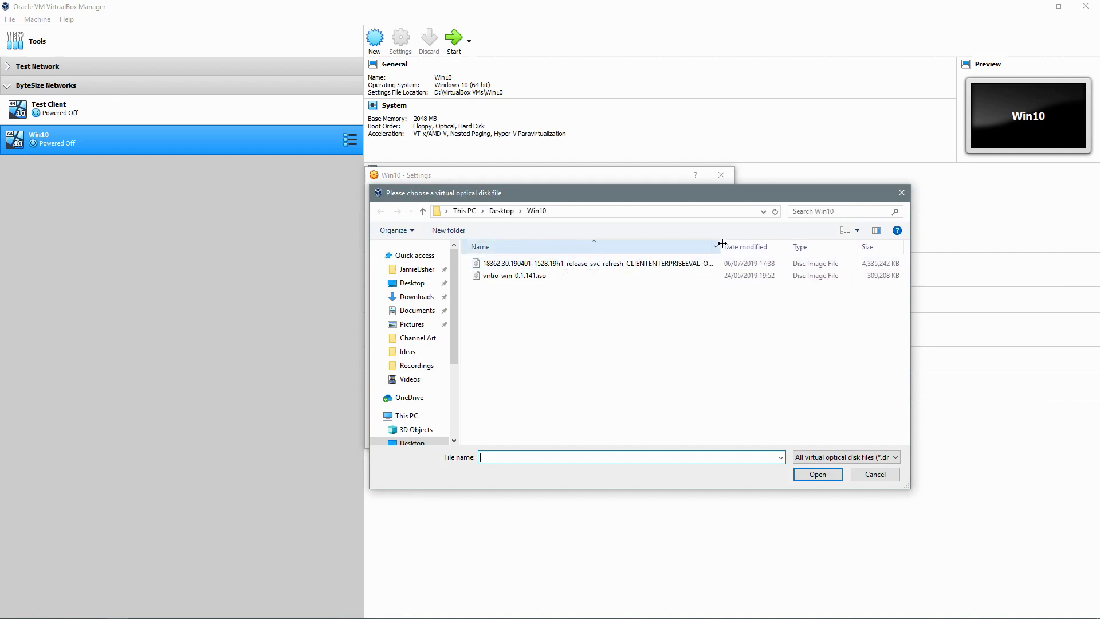
double_click(566, 265)
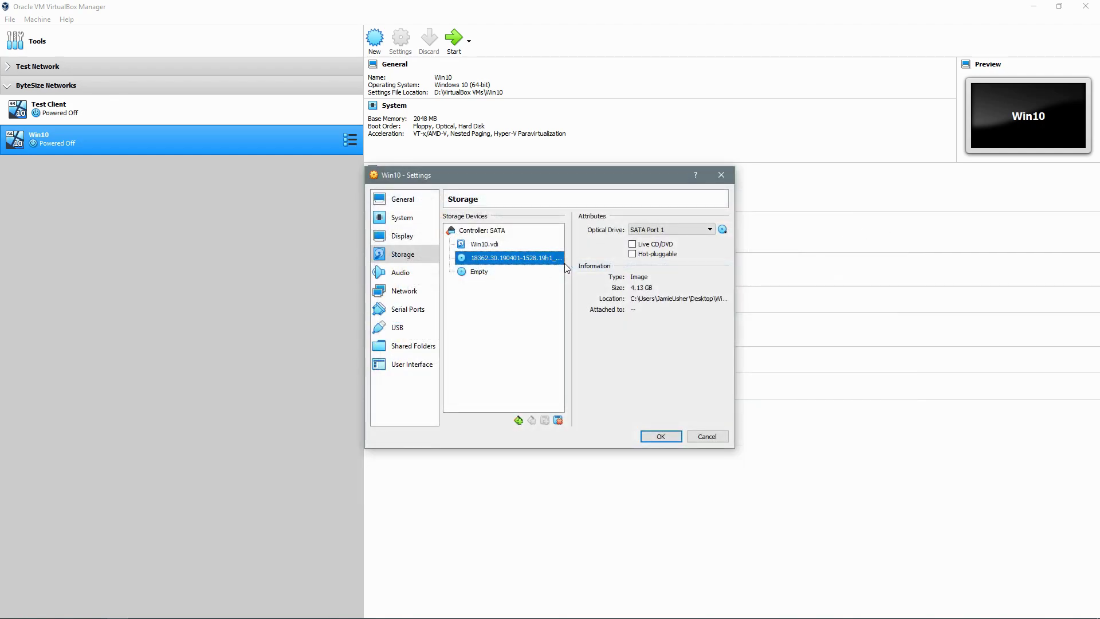
Load virtio-win-0.1.141.iso into the empty optical drive on SATA Port 2.
left_click(487, 274)
left_click(723, 229)
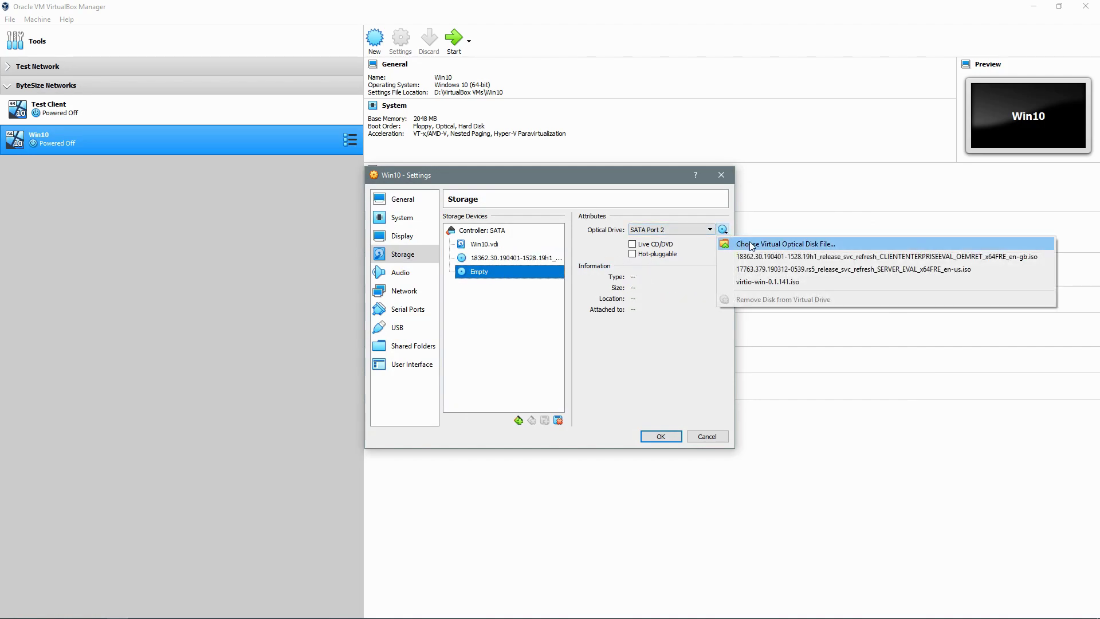
left_click(766, 281)
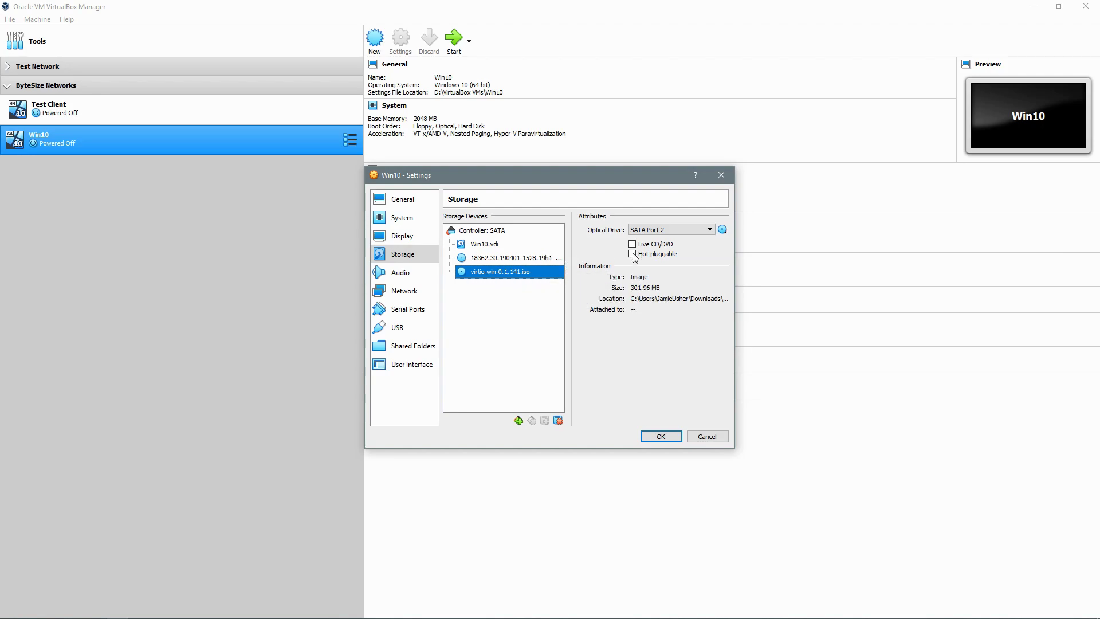
Make the optical drive holding the Windows ISO hot-pluggable and disable the machine's audio.
left_click(528, 262)
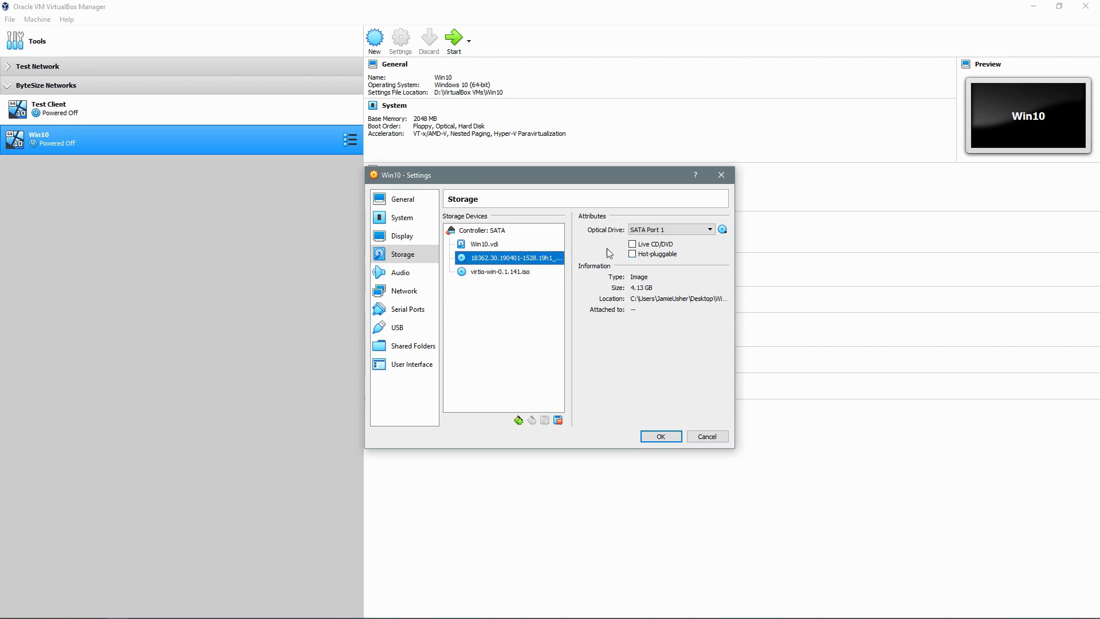
left_click(633, 255)
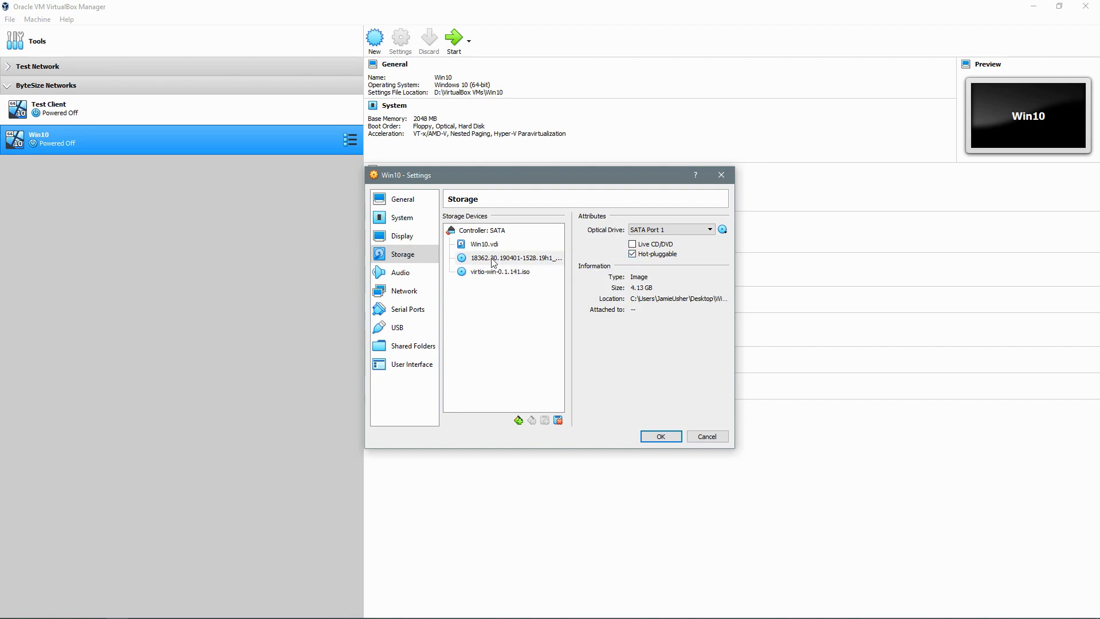
left_click(406, 278)
left_click(447, 218)
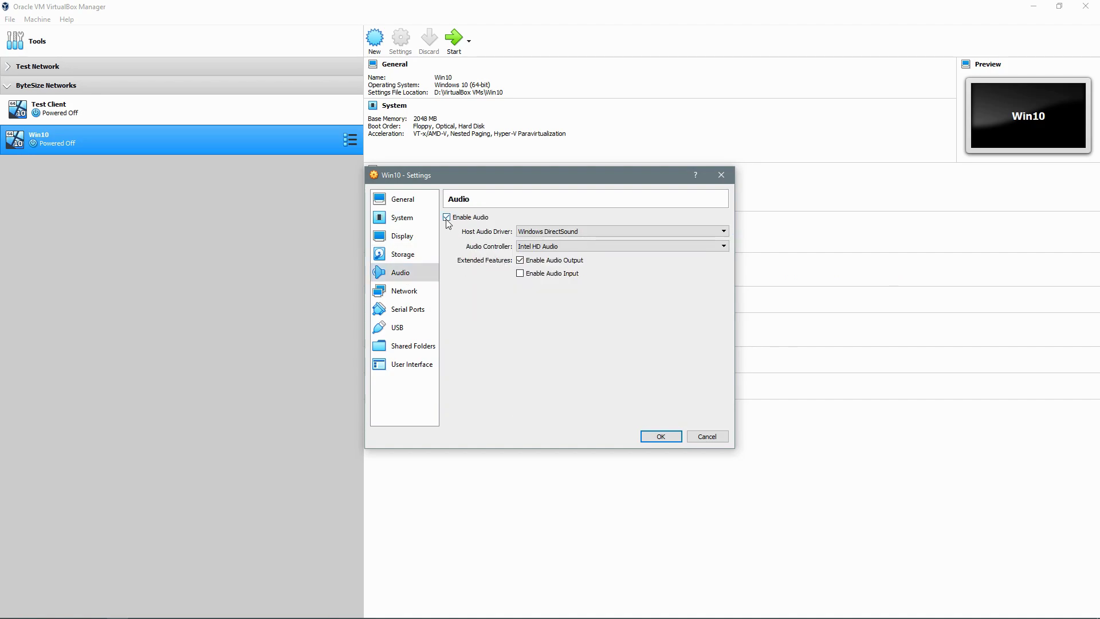
Keep network Adapter 1 attached to NAT, set its adapter type to Paravirtualized Network (virtio-net), and save the machine settings.
left_click(422, 297)
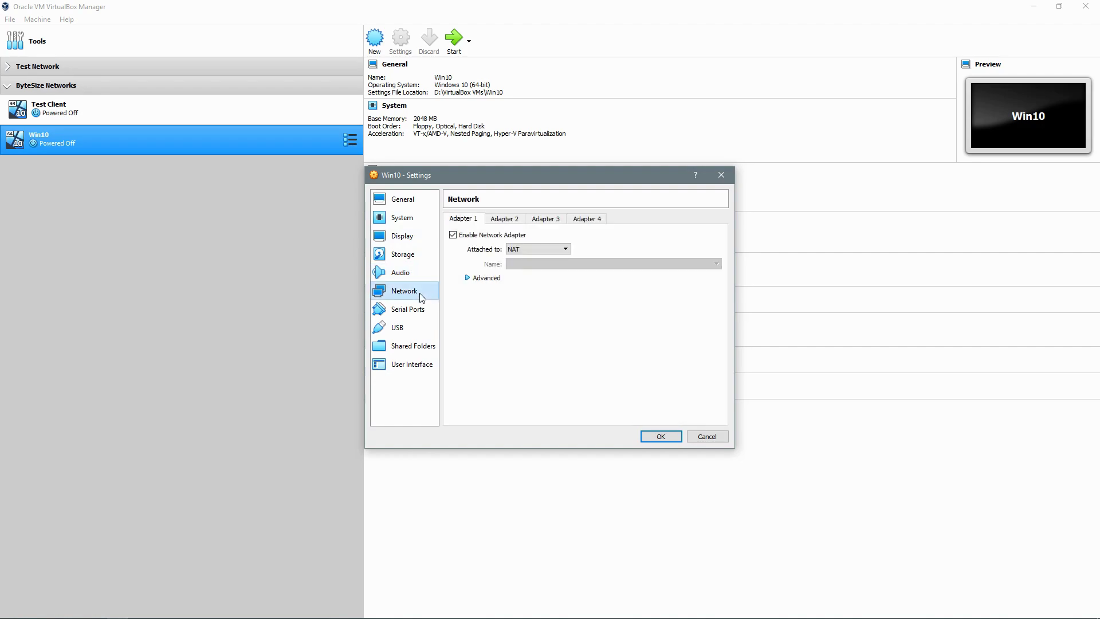
left_click(525, 252)
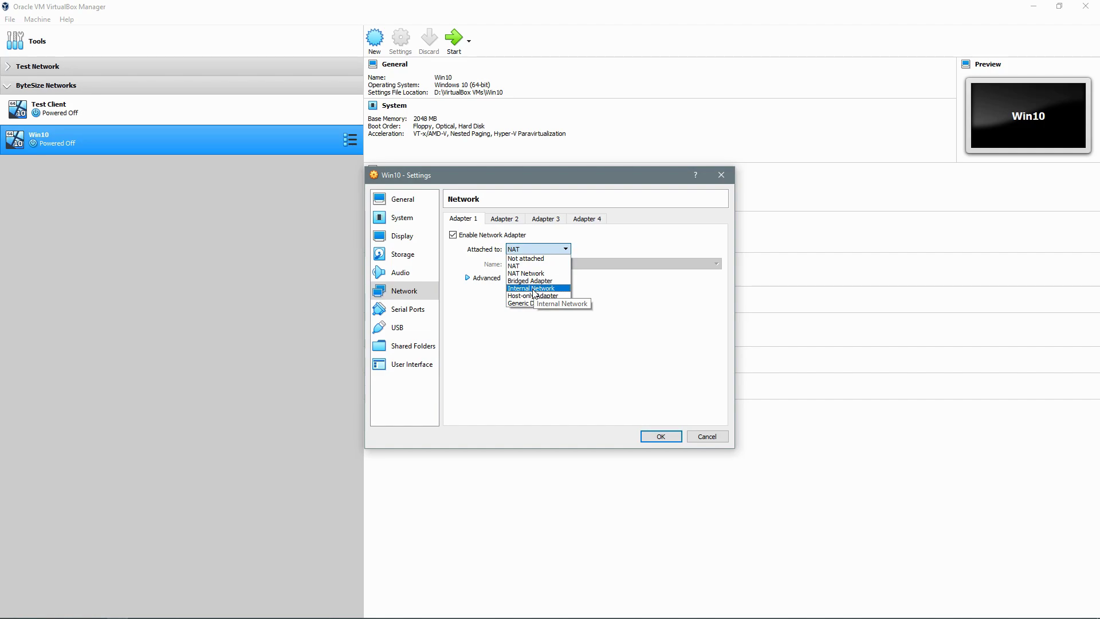
left_click(497, 333)
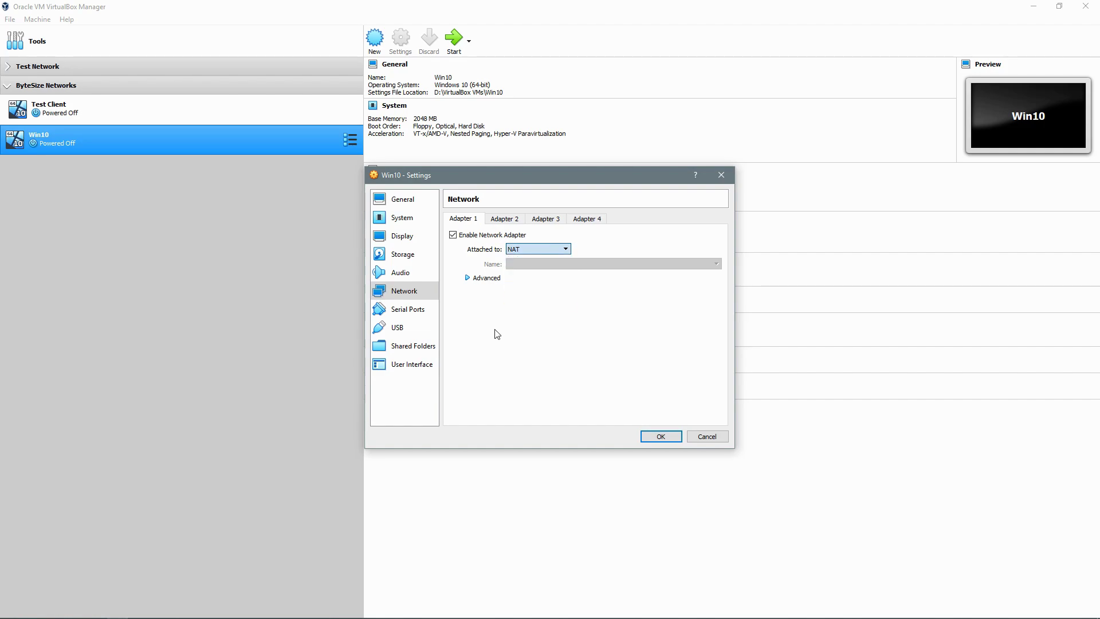
left_click(468, 278)
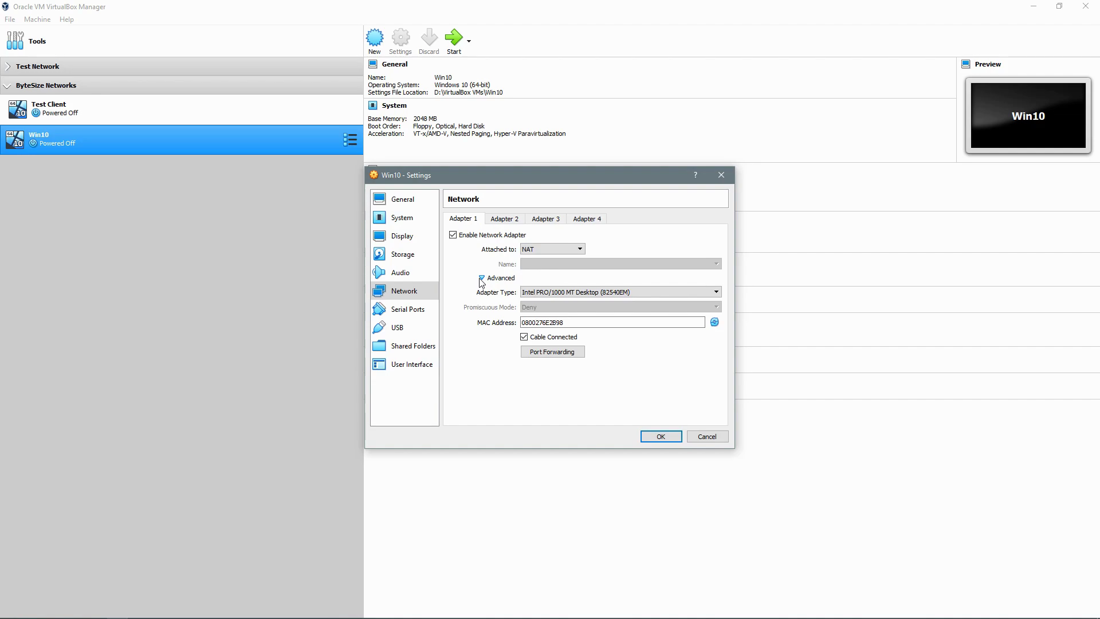
left_click(522, 293)
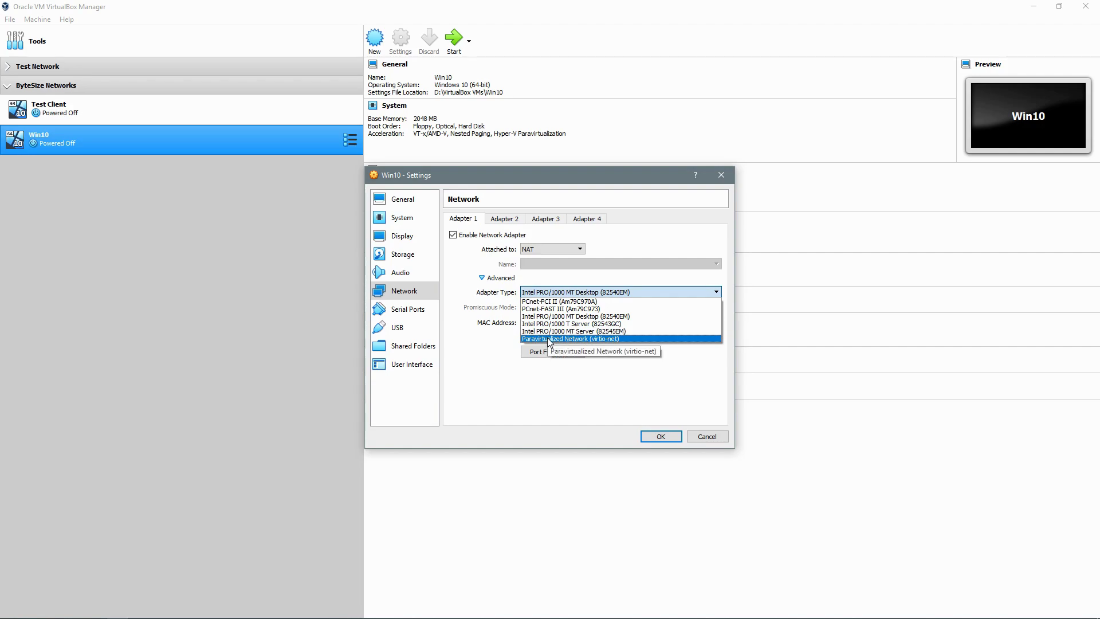
left_click(548, 339)
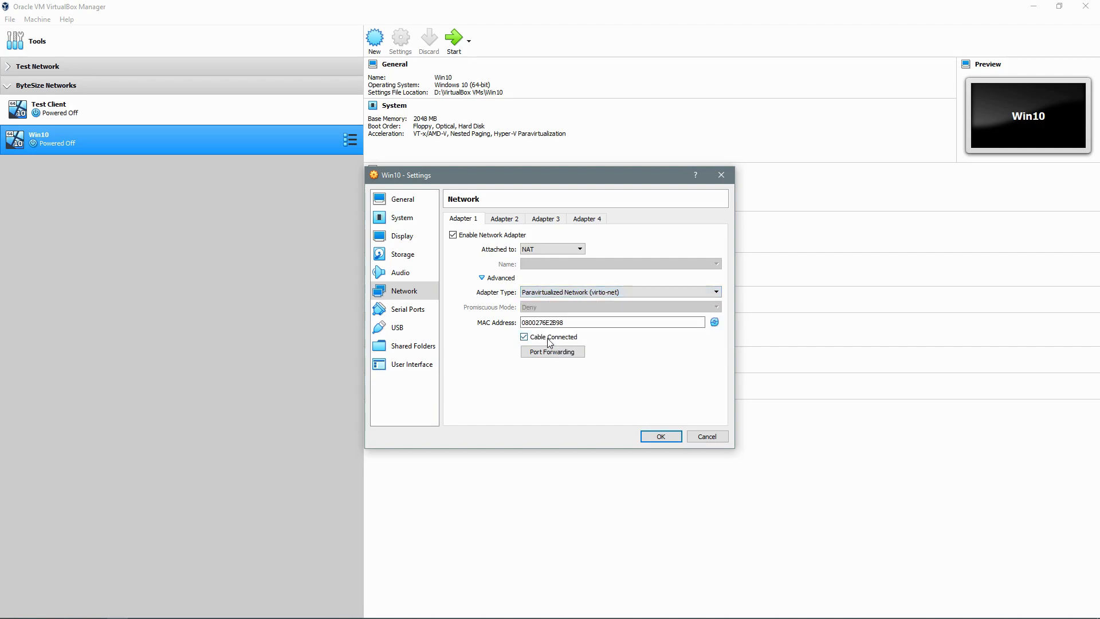
left_click(547, 294)
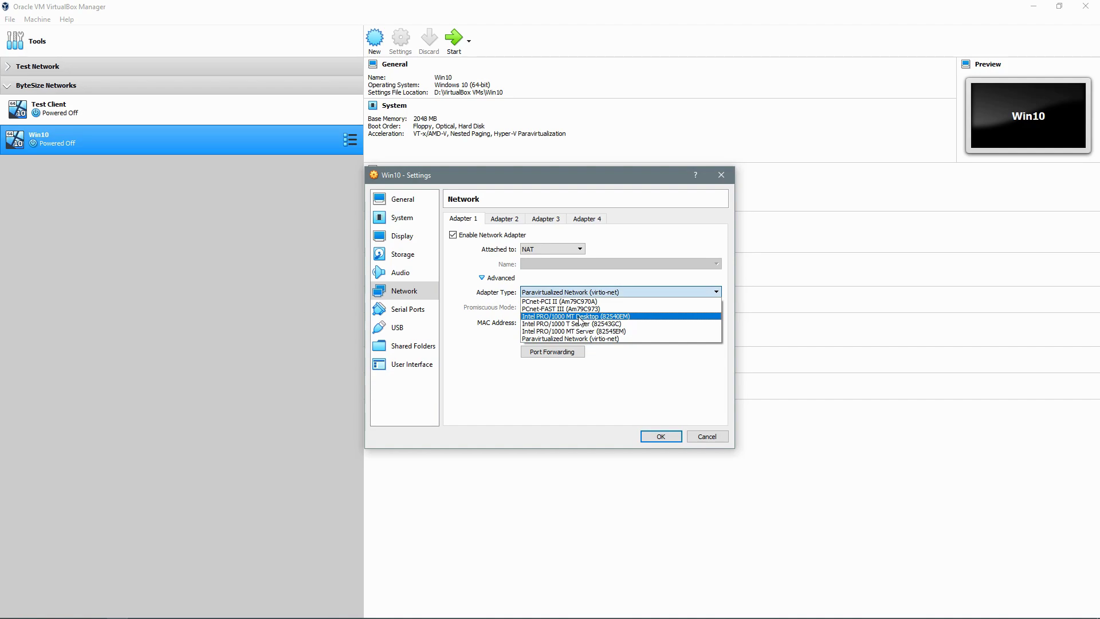
left_click(572, 363)
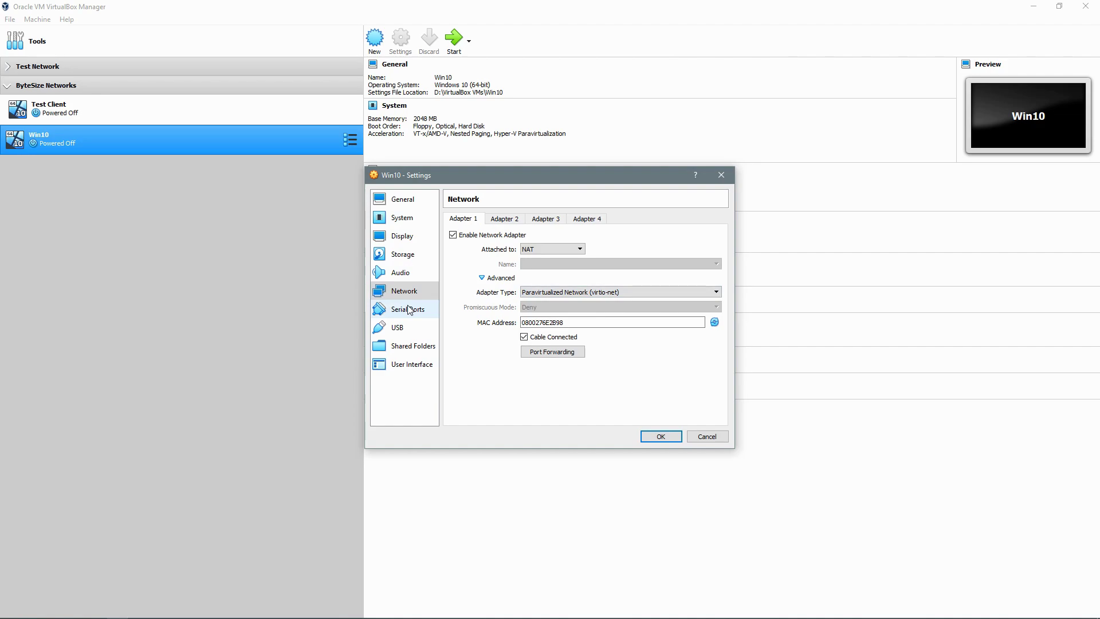
left_click(661, 437)
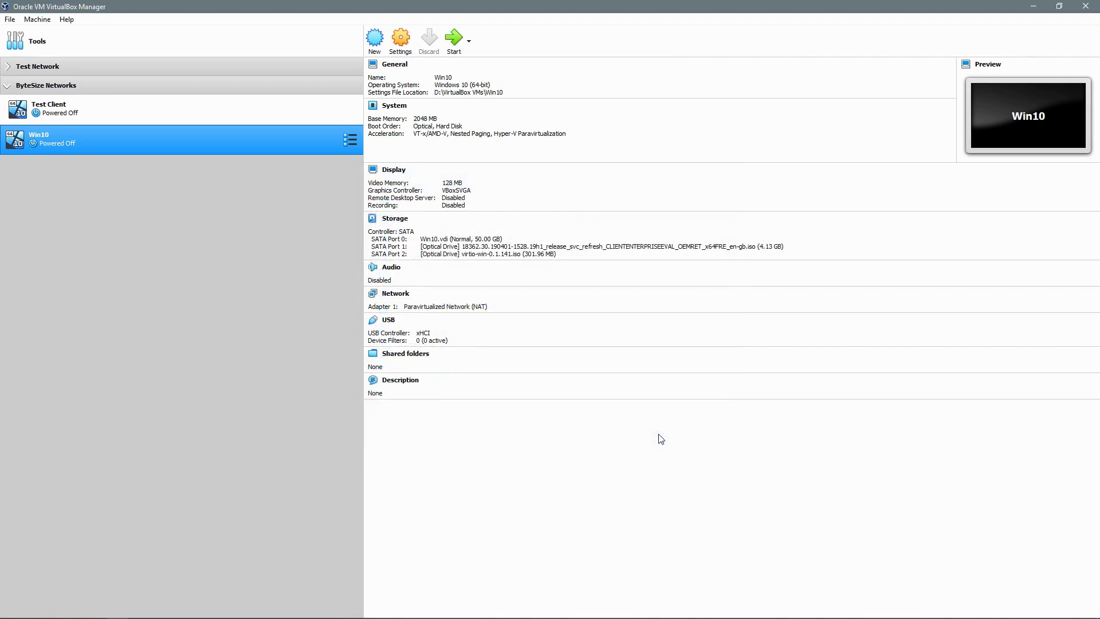
Start the Win10 machine and begin the Windows installation with English (United Kingdom) language and time format and the United Kingdom keyboard.
left_click(453, 39)
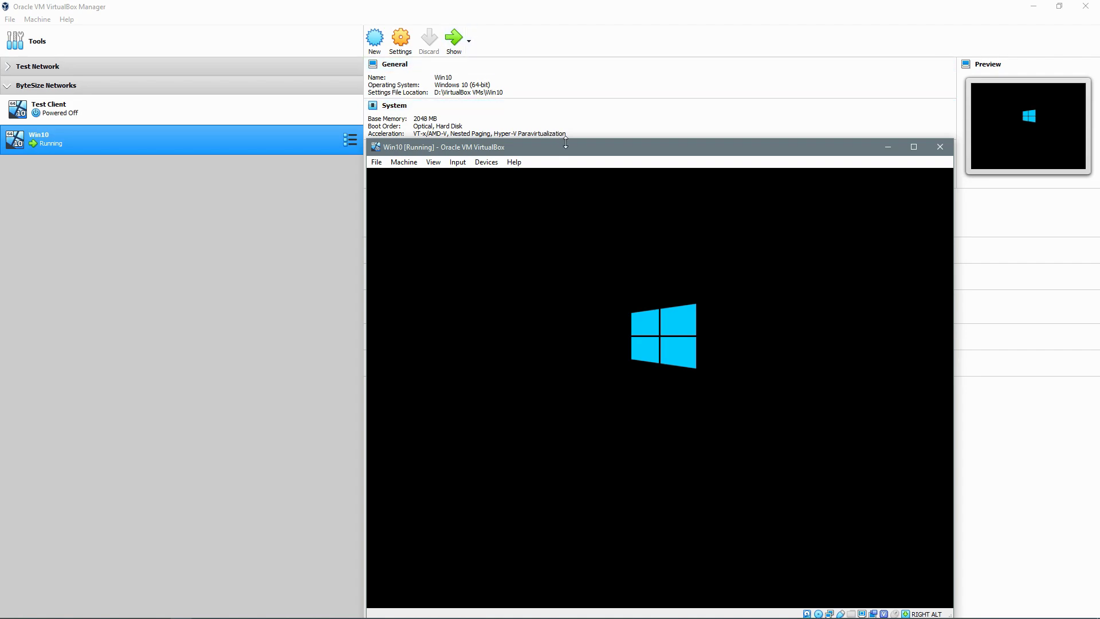
left_click_drag(566, 145, 506, 44)
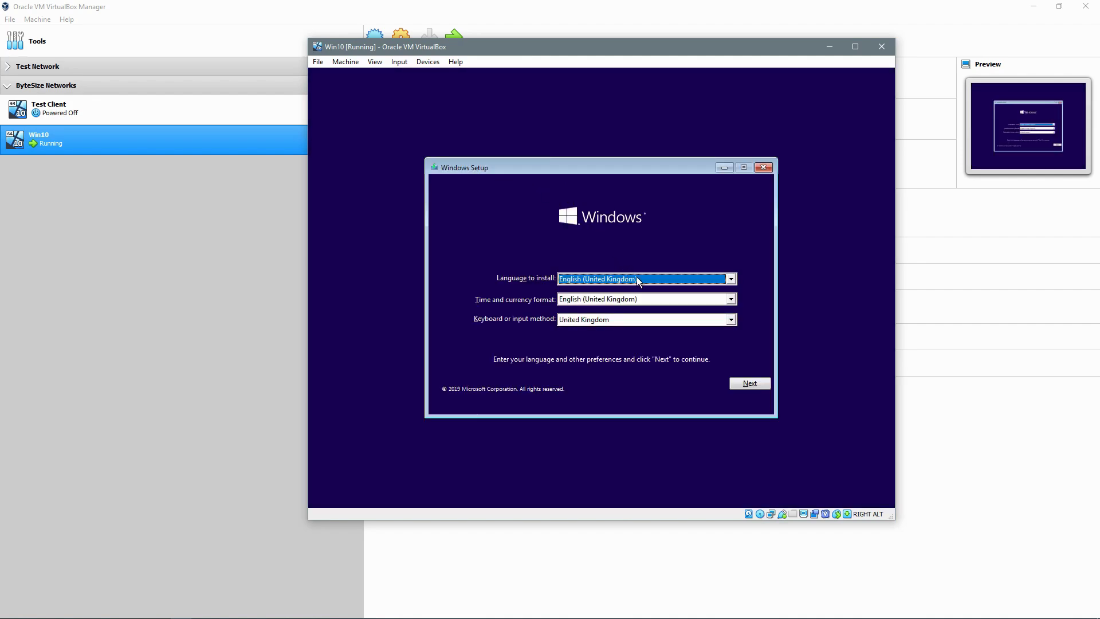
left_click(661, 299)
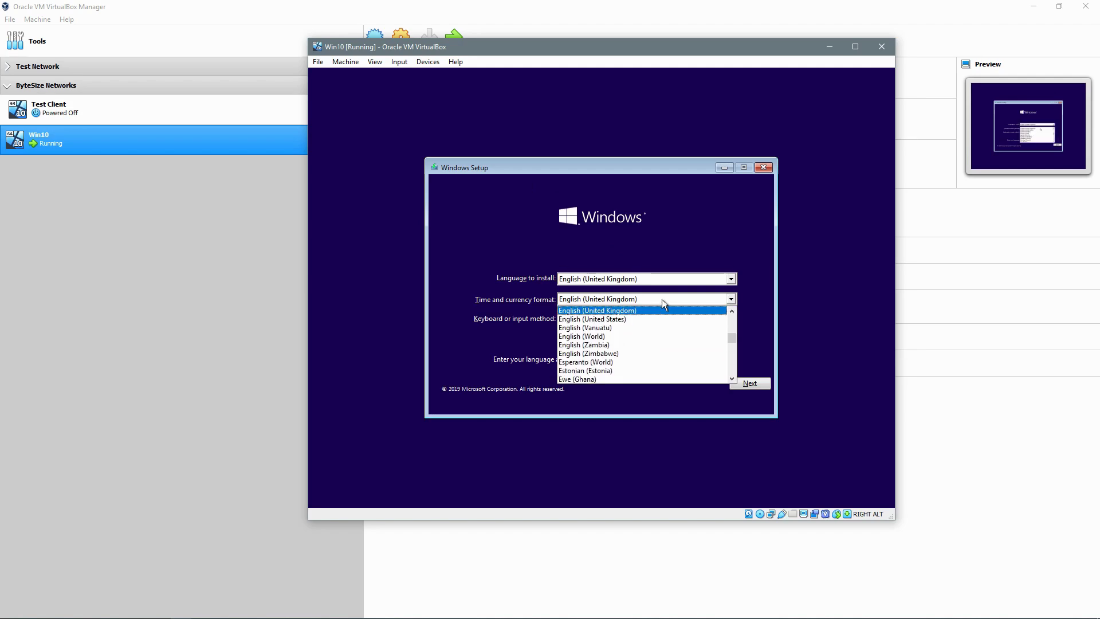
left_click(668, 250)
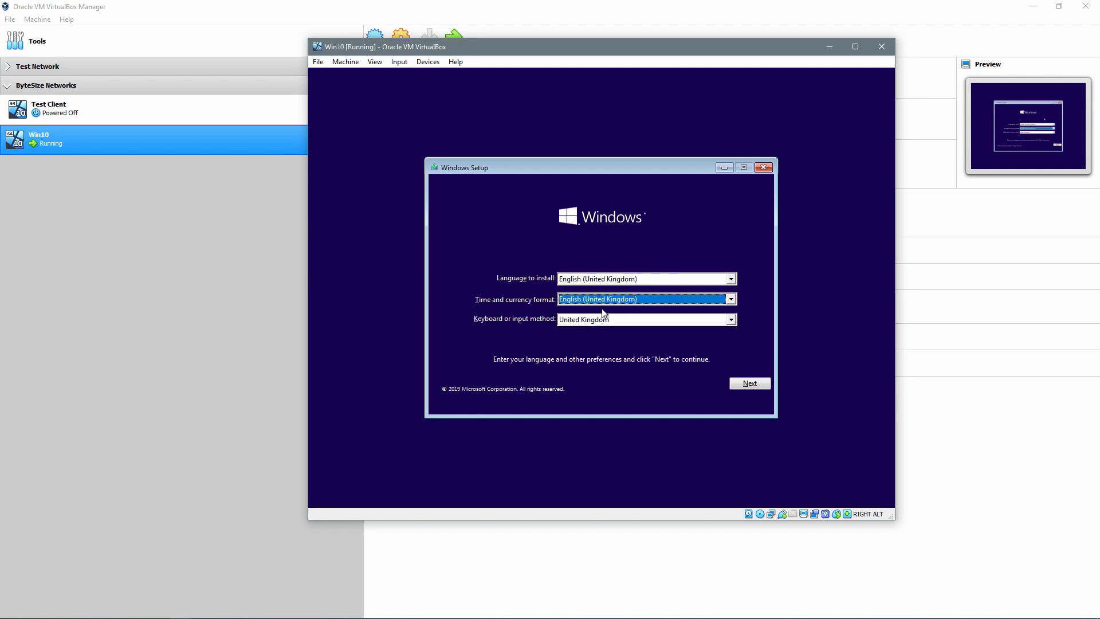
left_click(745, 383)
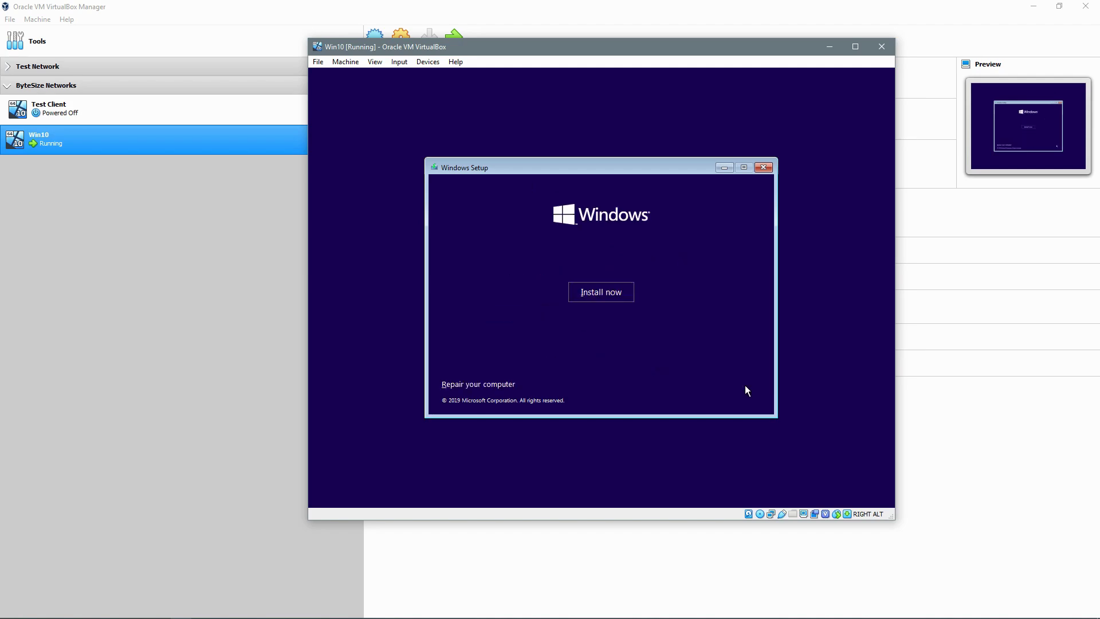
left_click(612, 294)
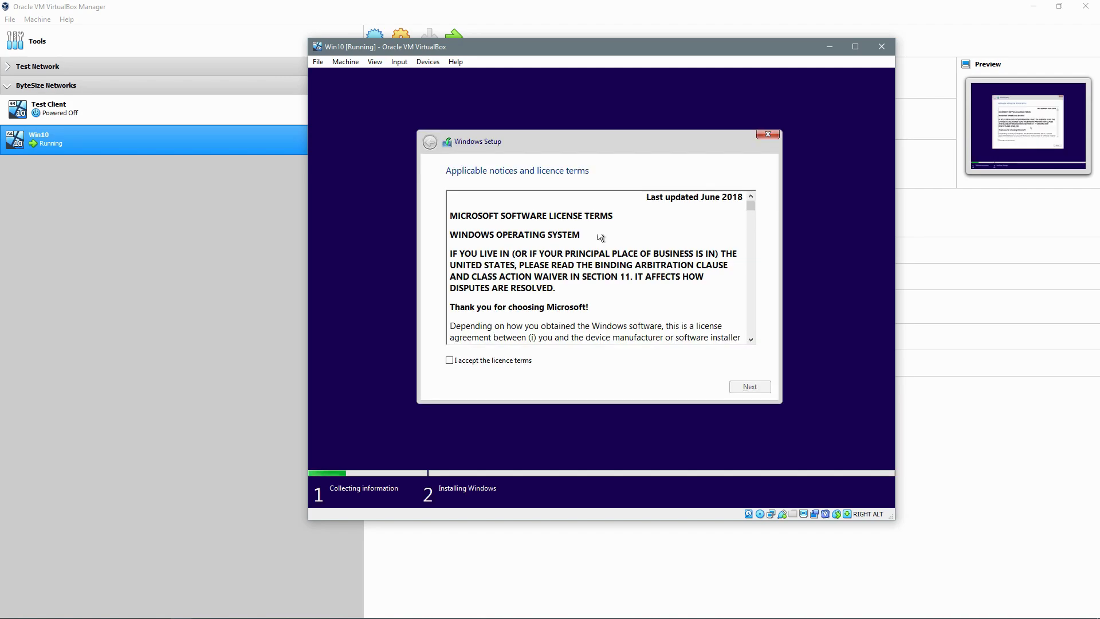
Accept the licence terms and start a Custom (Windows only) installation on the Drive 0 unallocated space.
left_click(449, 360)
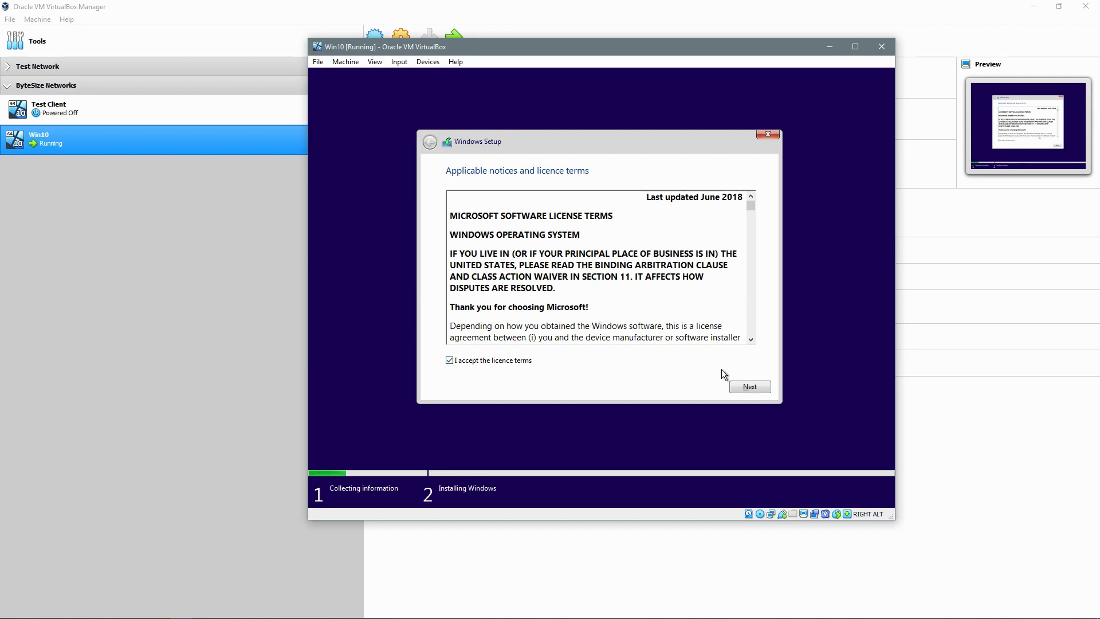
left_click(744, 388)
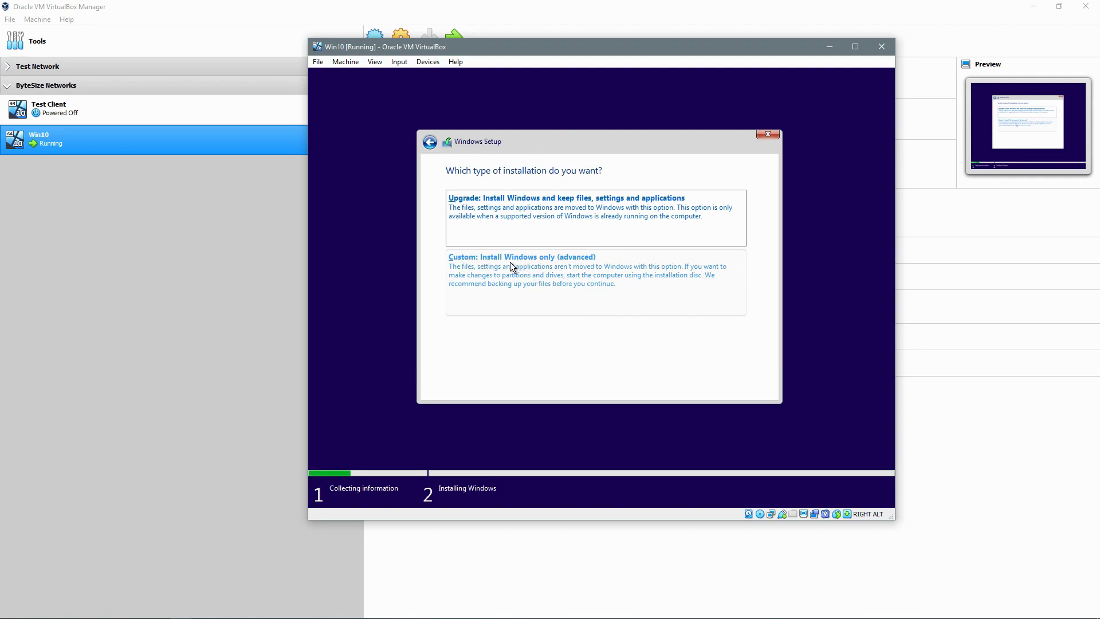
left_click(557, 267)
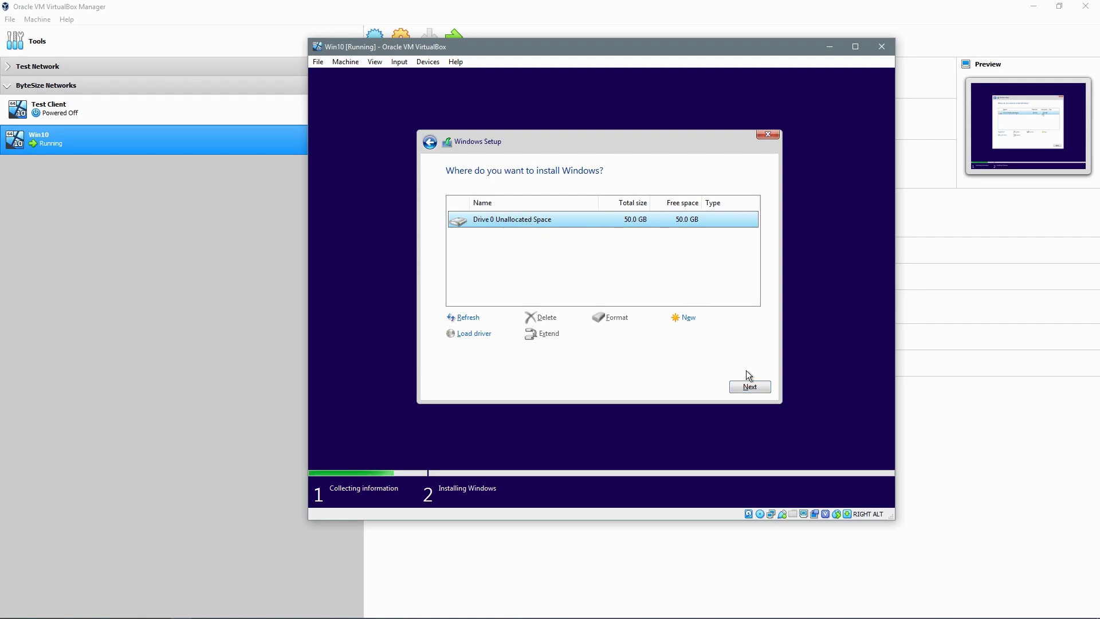
left_click(750, 388)
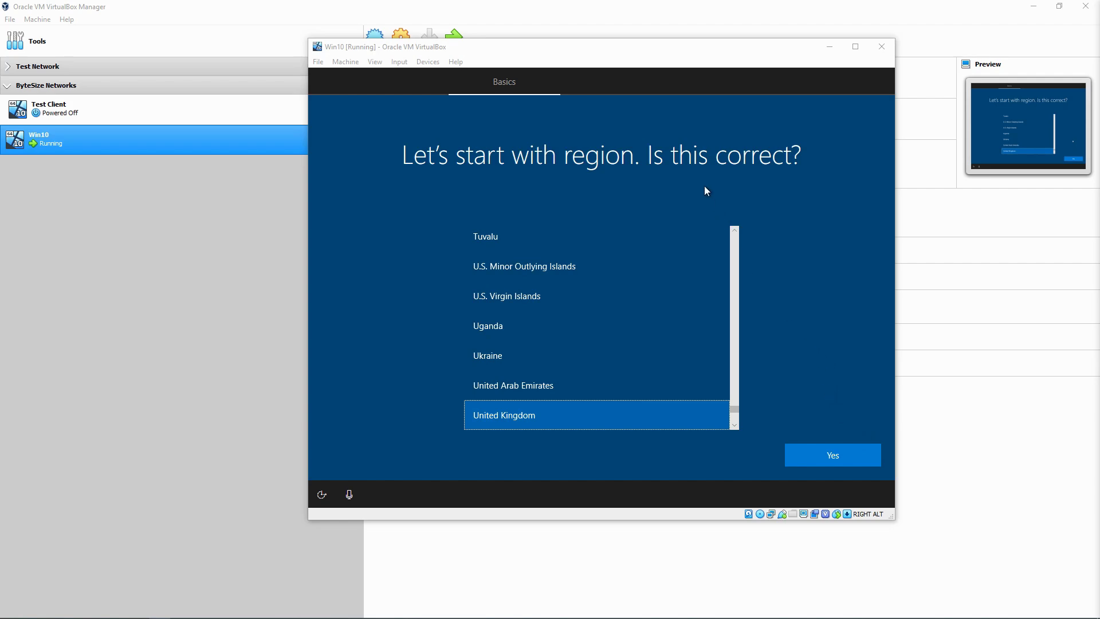
Confirm United Kingdom as the region and keyboard layout, without adding a second layout.
left_click(837, 454)
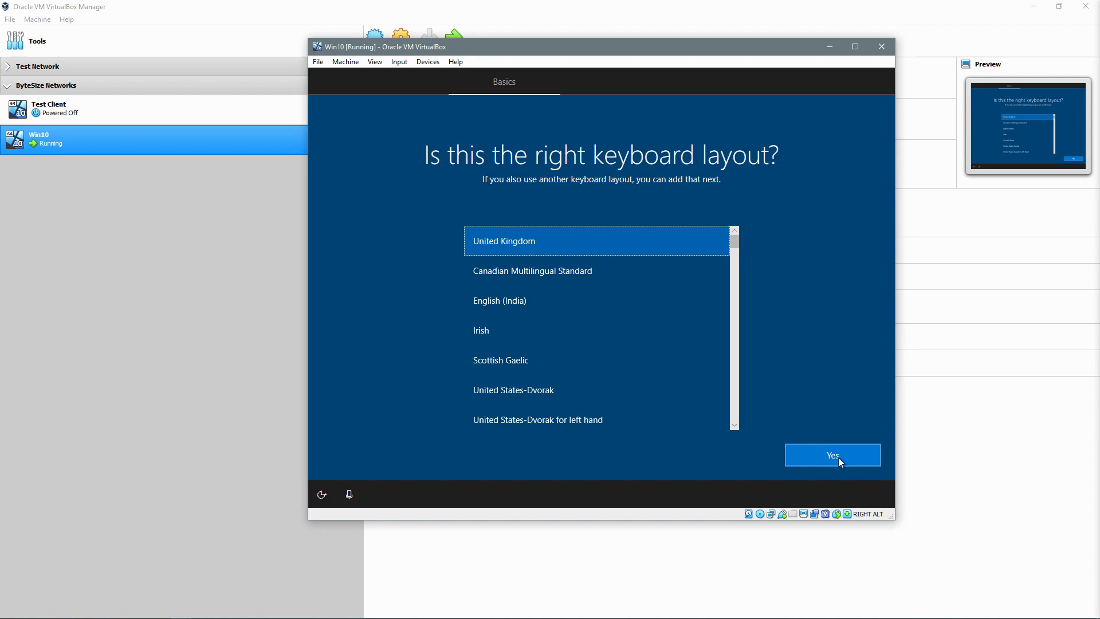
left_click(836, 457)
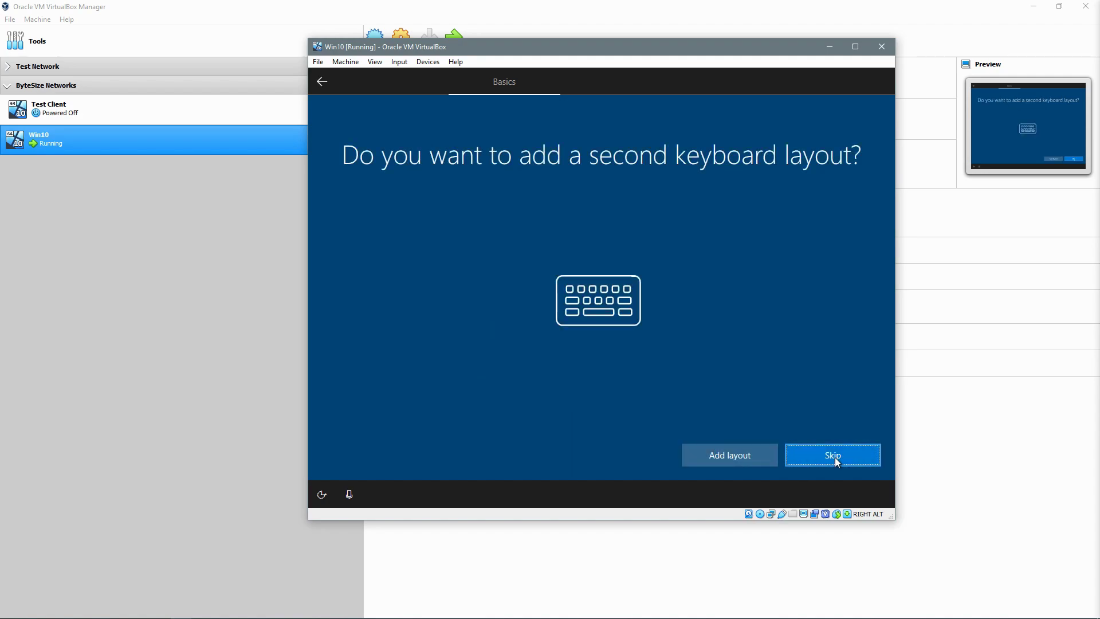
left_click(834, 456)
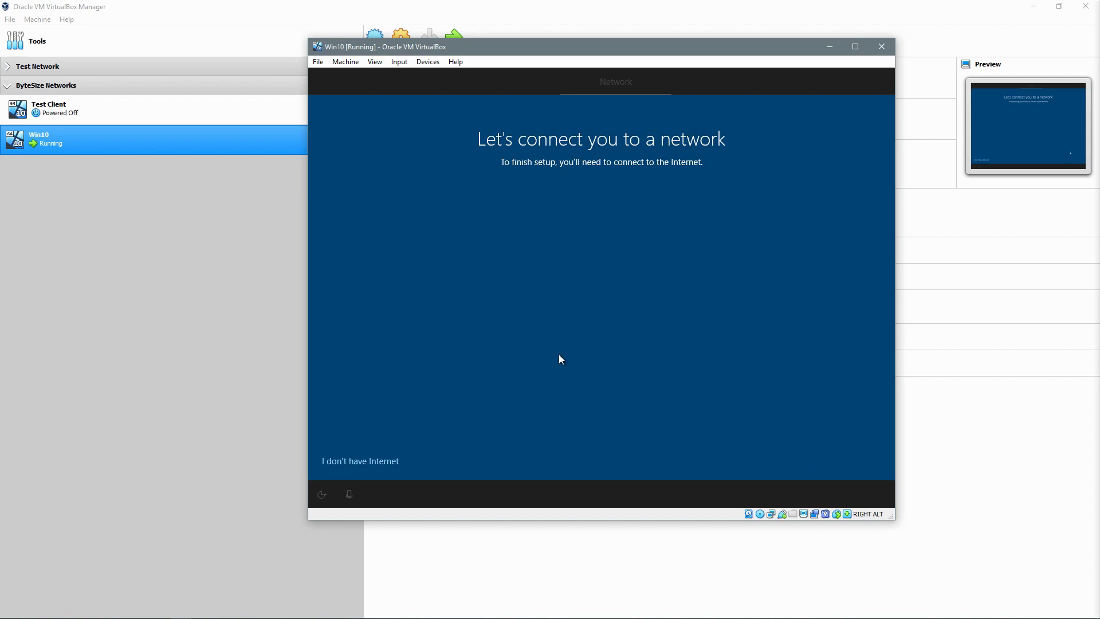
Continue with limited setup without Internet and create a local account named User with a blank password.
left_click(380, 461)
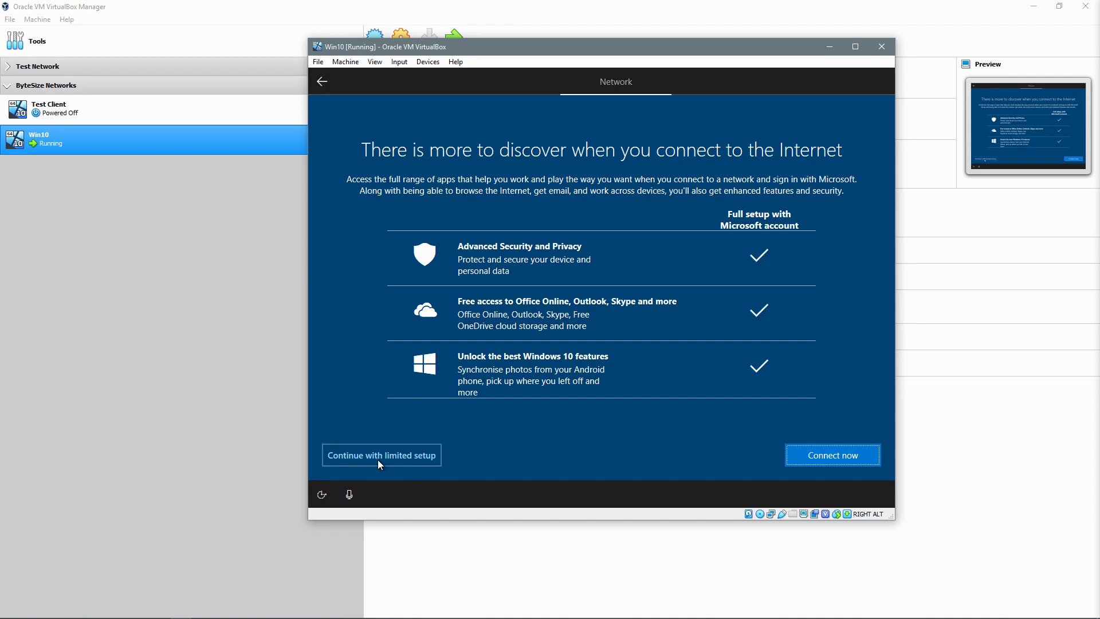
left_click(379, 456)
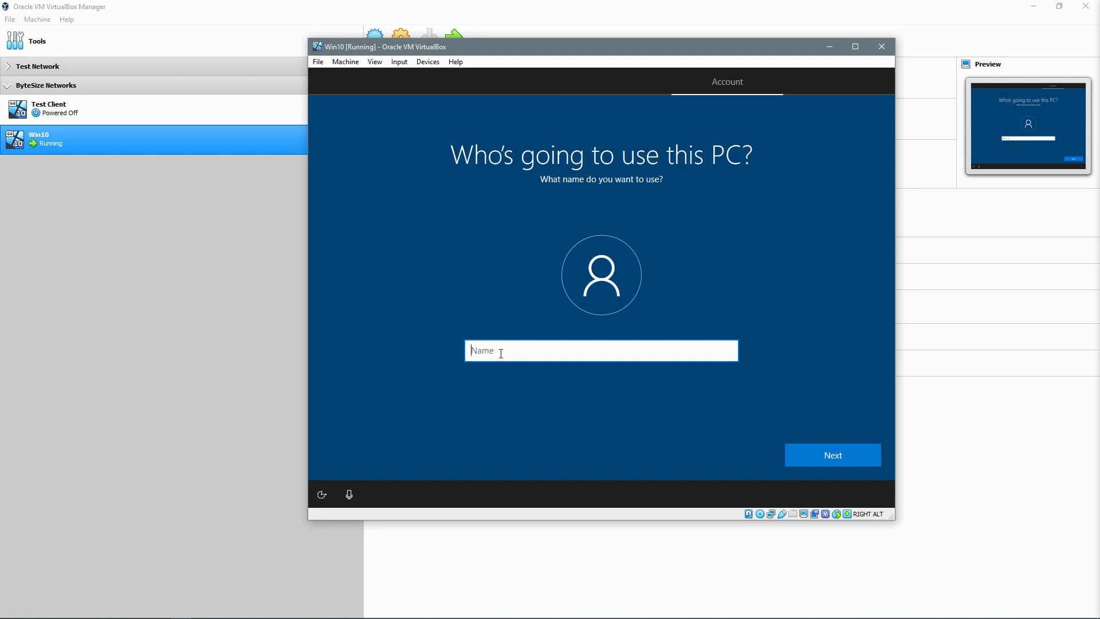
type("User")
left_click(811, 450)
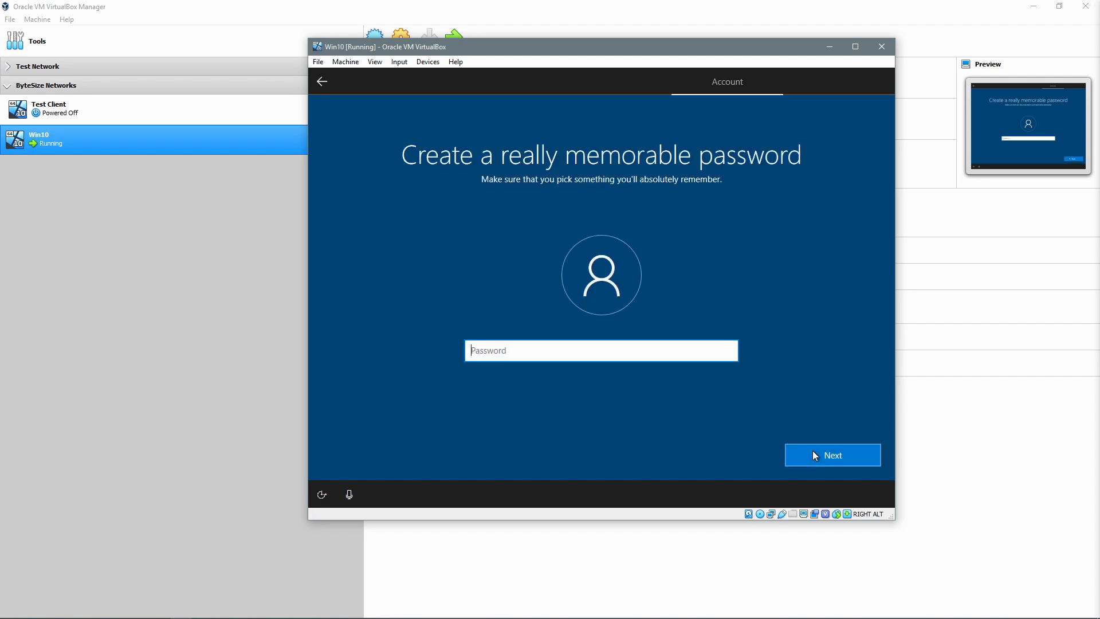
left_click(813, 451)
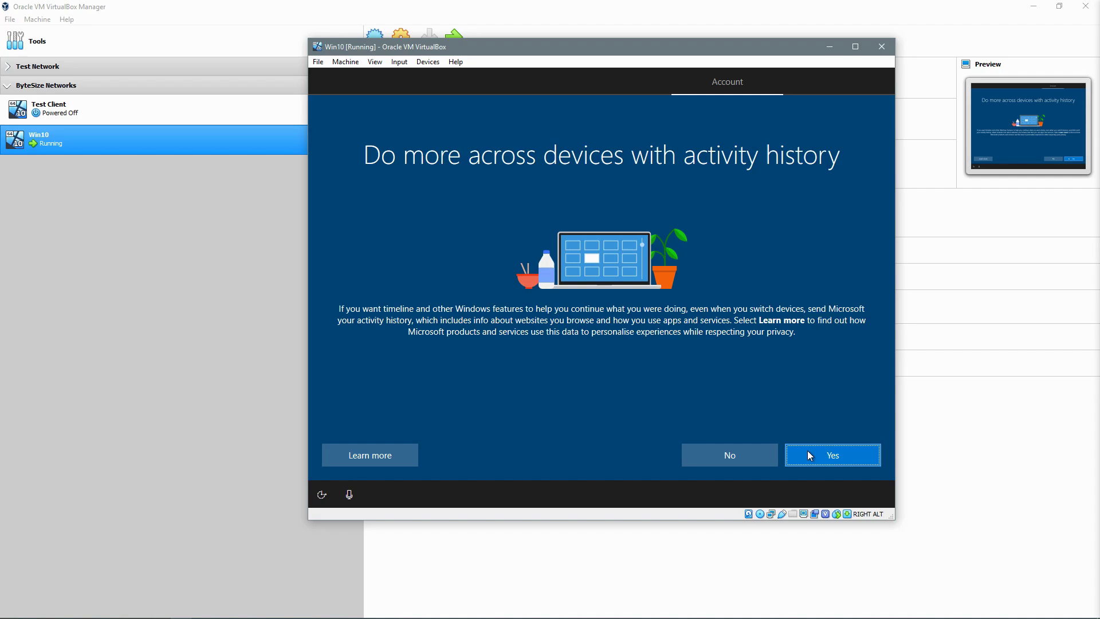
Decline activity history, online speech recognition, location use and Find my device in the Windows privacy setup.
left_click(734, 457)
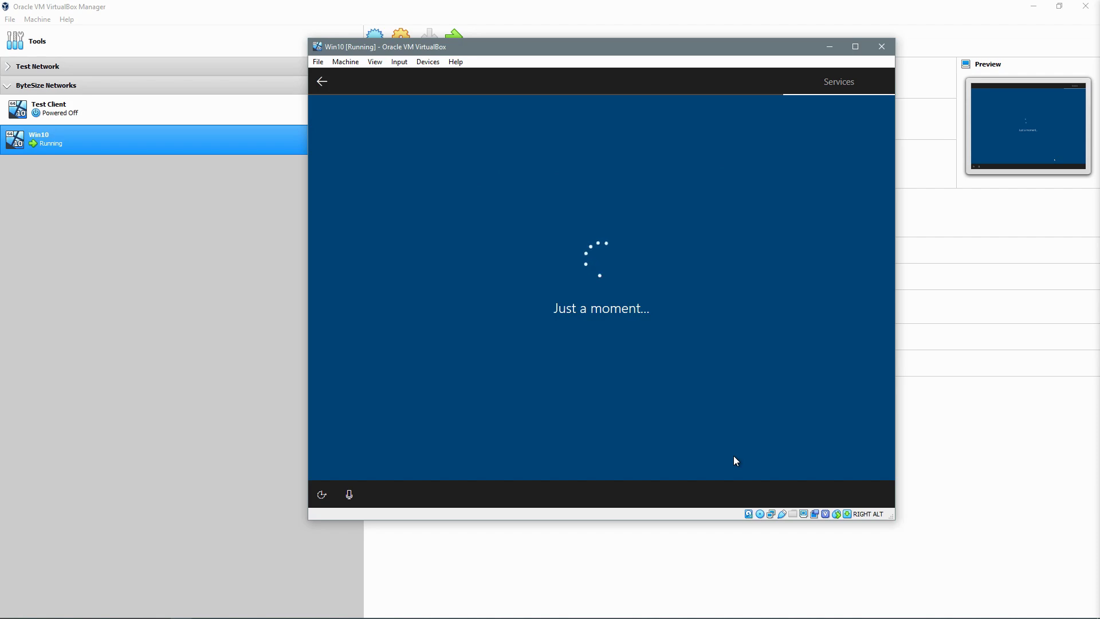
left_click(667, 375)
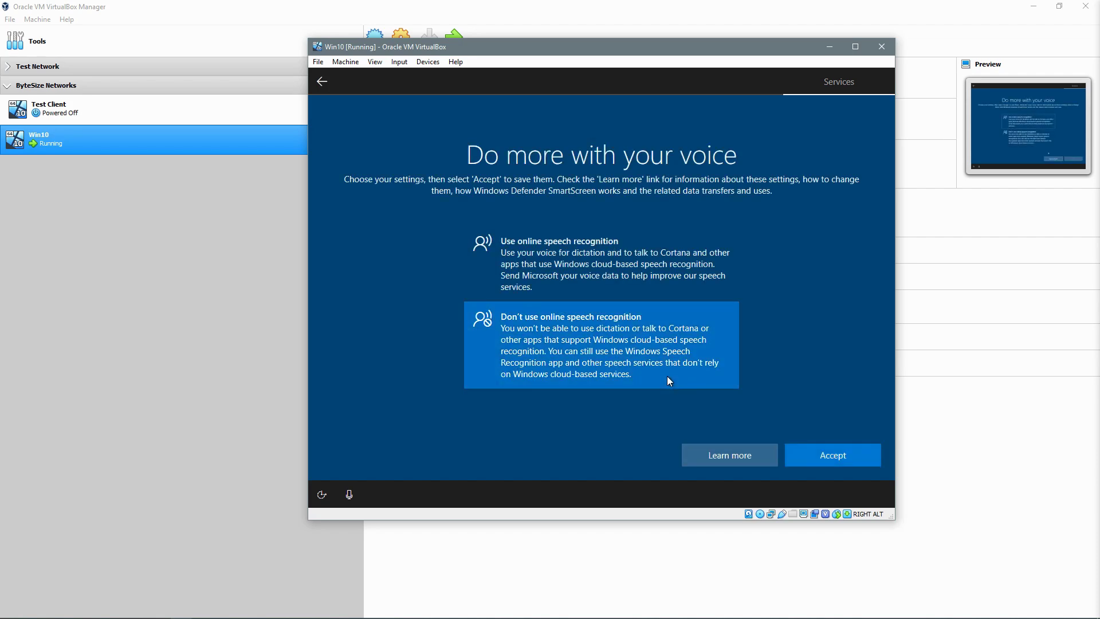
left_click(800, 459)
left_click(709, 369)
left_click(818, 450)
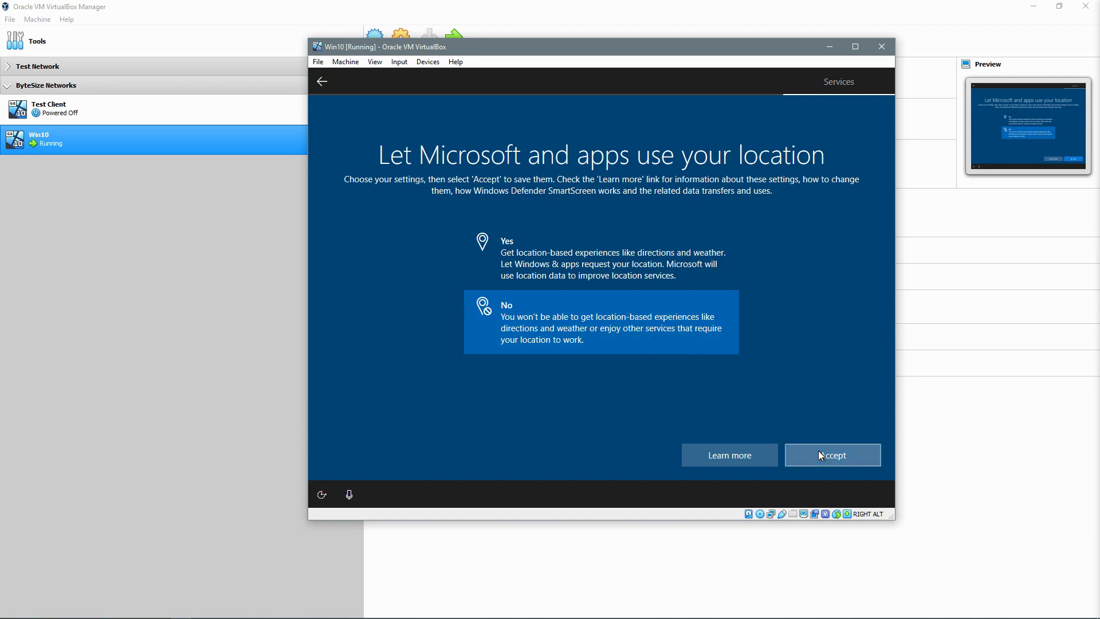
left_click(620, 331)
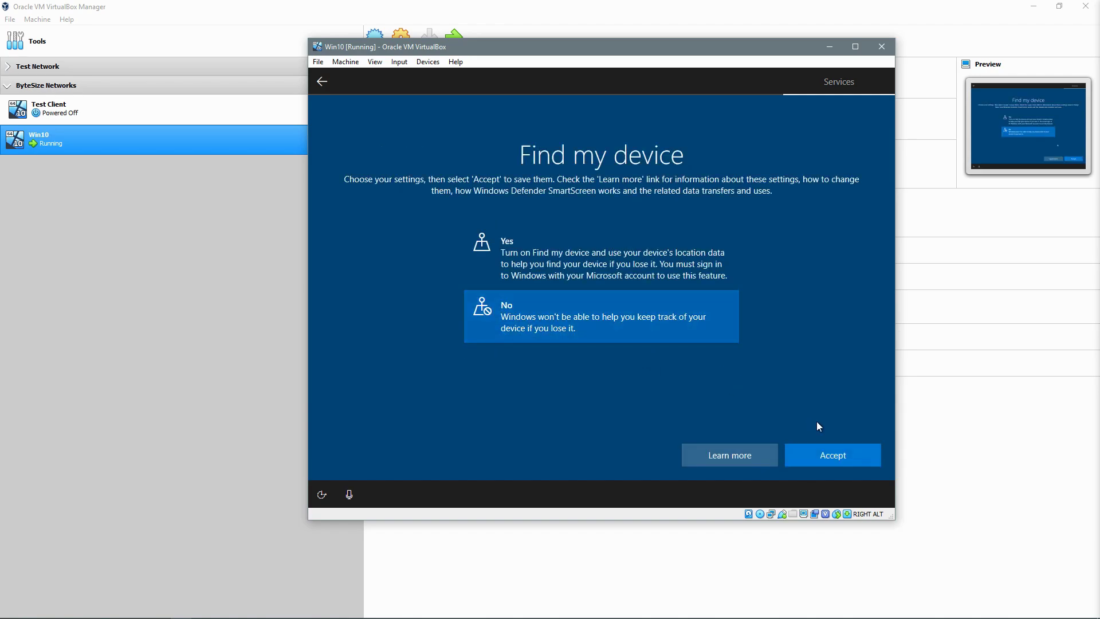
left_click(830, 449)
Limit diagnostic data to Basic and decline tailored experiences and the advertising ID to finish the privacy setup.
left_click(616, 396)
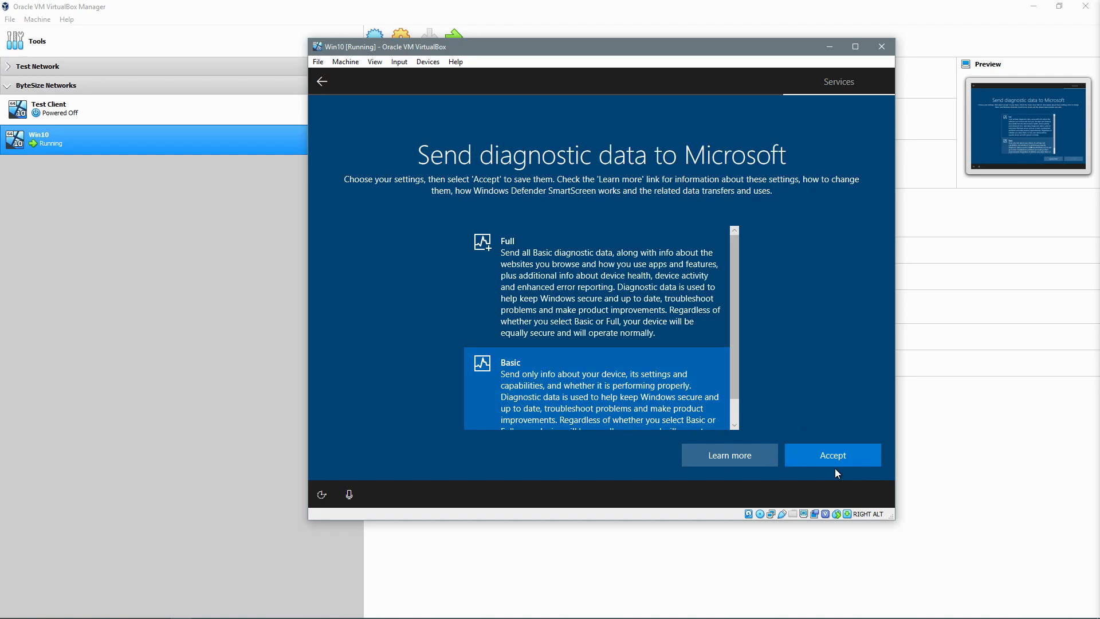
left_click(830, 456)
left_click(600, 300)
left_click(841, 454)
left_click(616, 348)
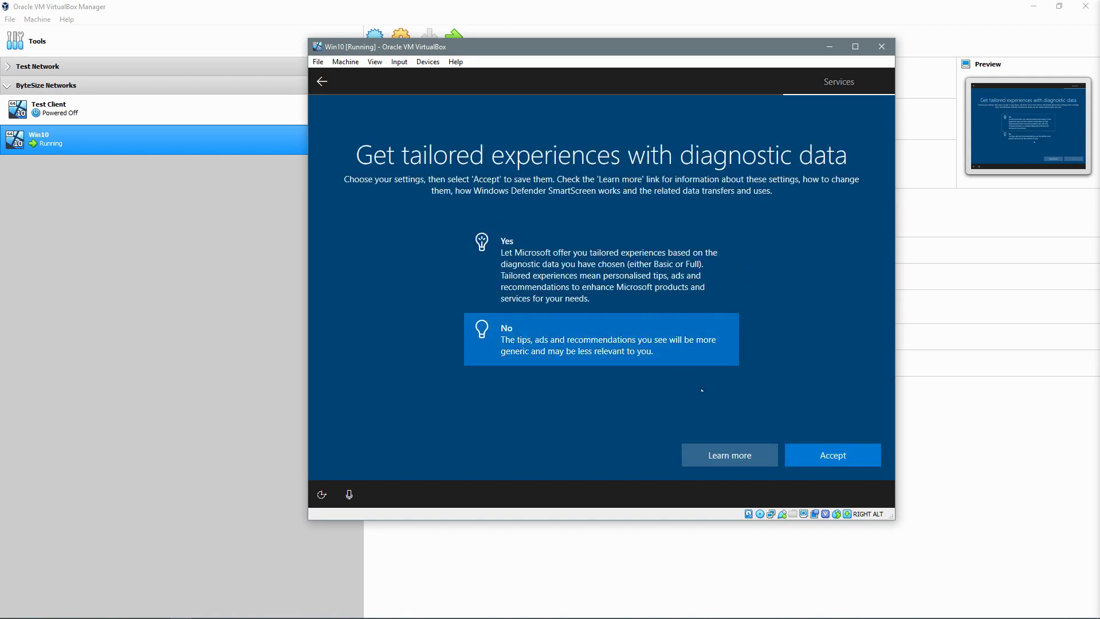
left_click(833, 454)
left_click(659, 338)
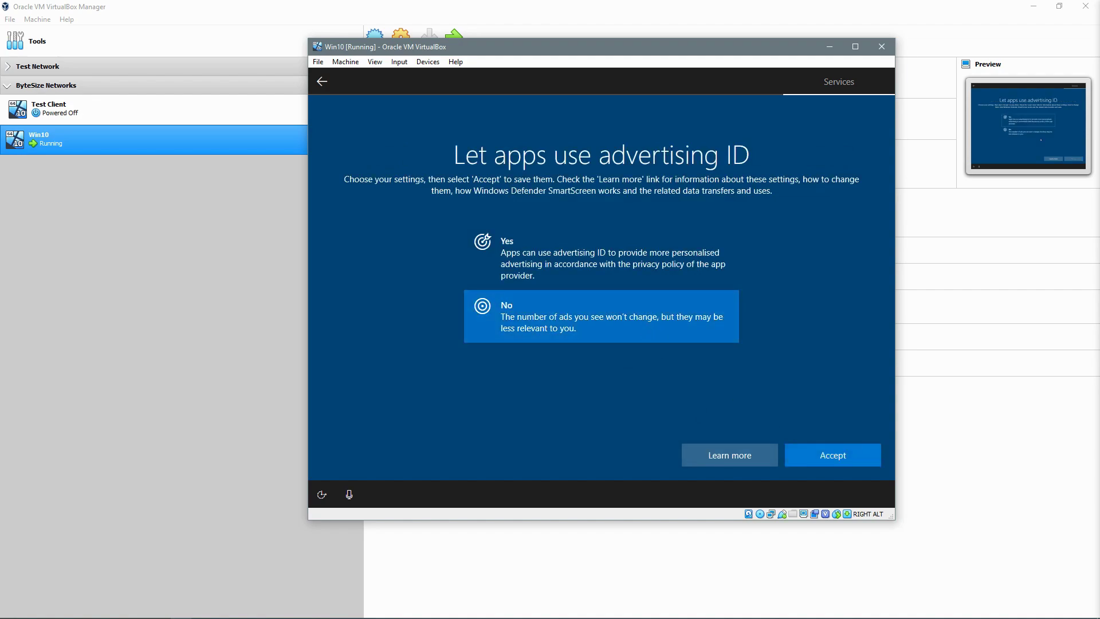
left_click(841, 448)
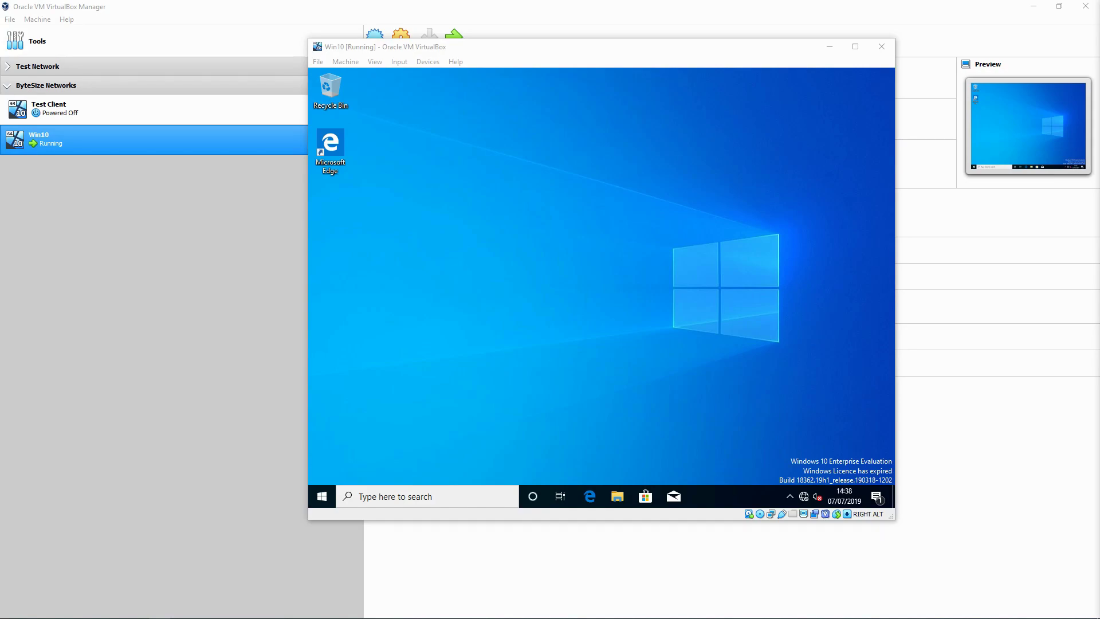
Check the guest's network connection status and open Device Manager by searching for "device m".
left_click(804, 498)
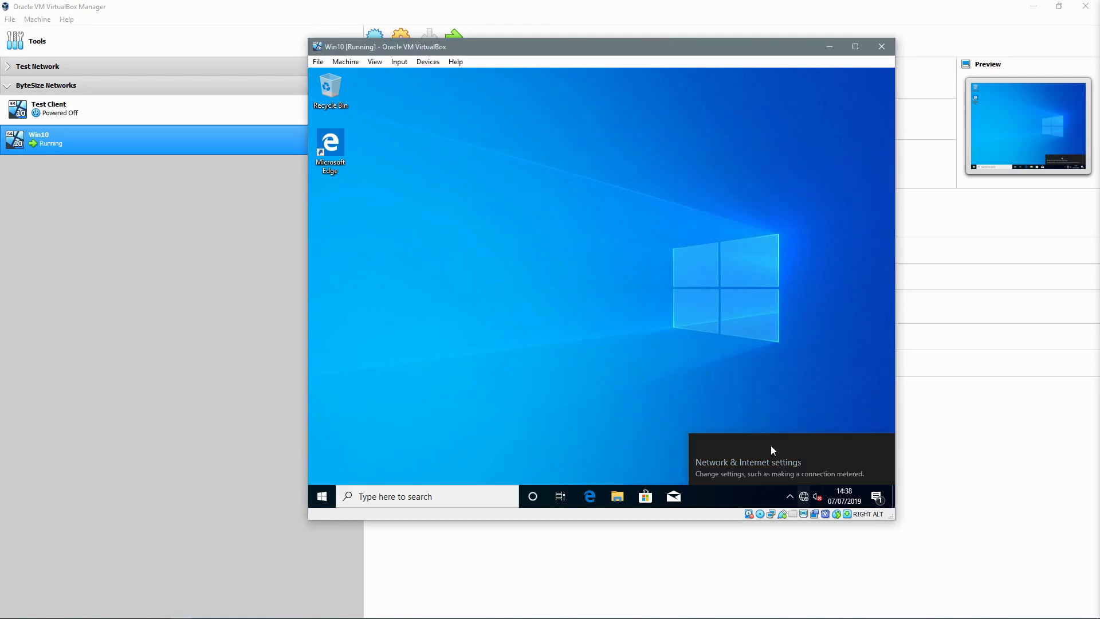
left_click(805, 498)
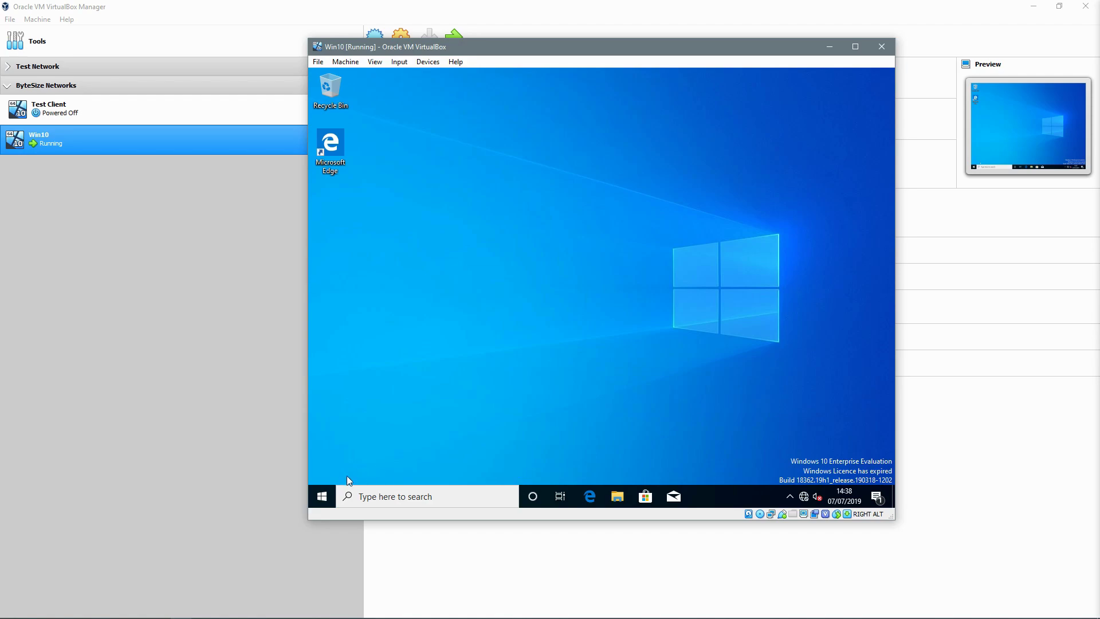
left_click(331, 495)
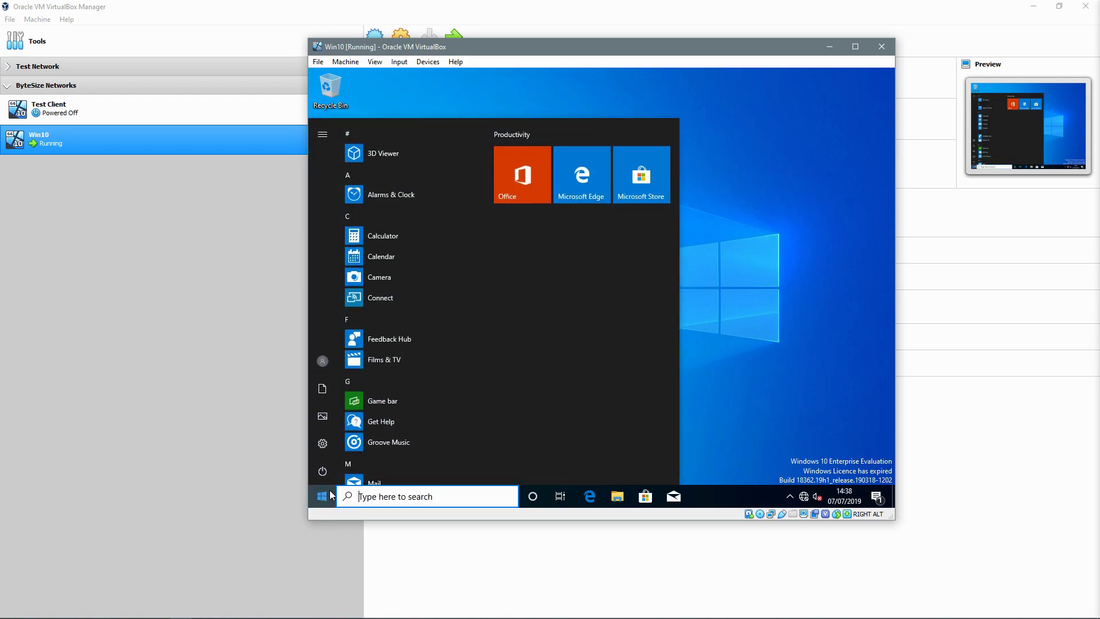
type("device man")
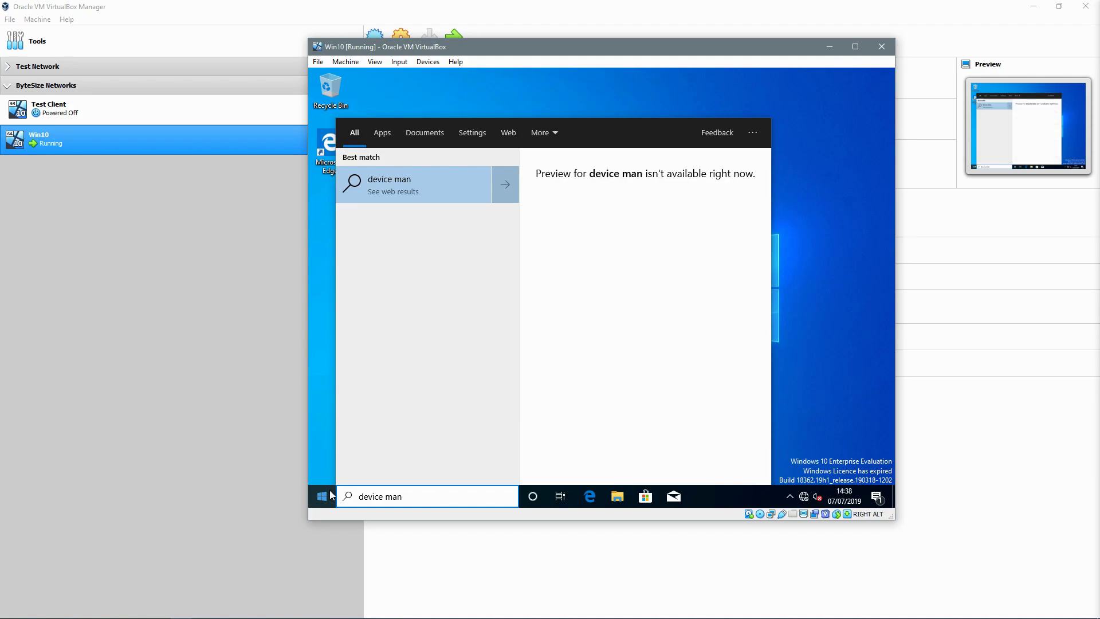
key("BackSpace")
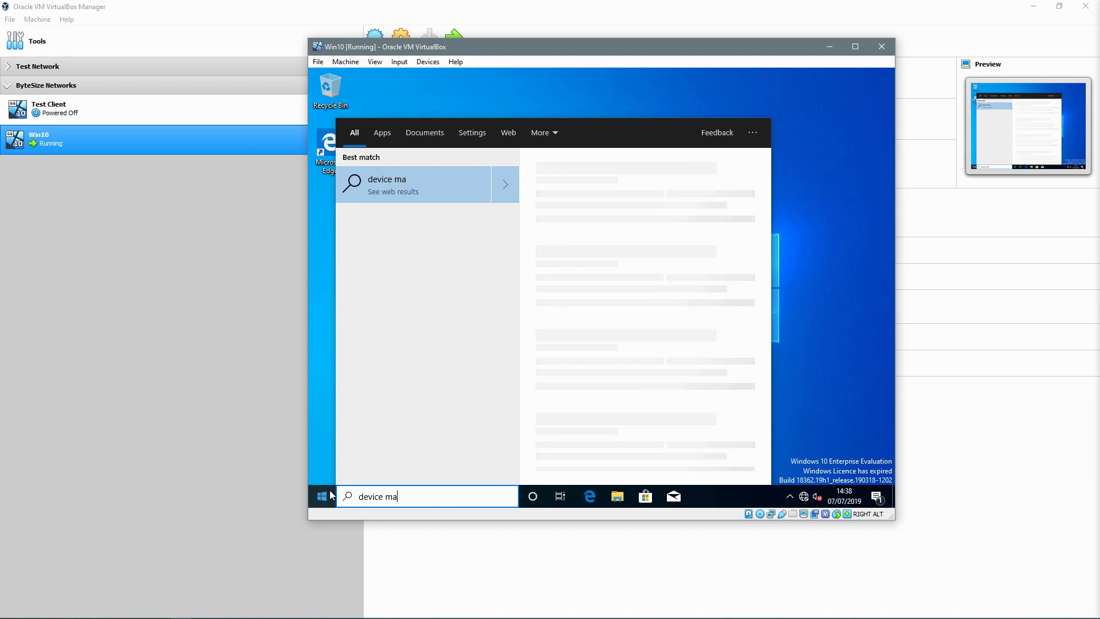
key("BackSpace")
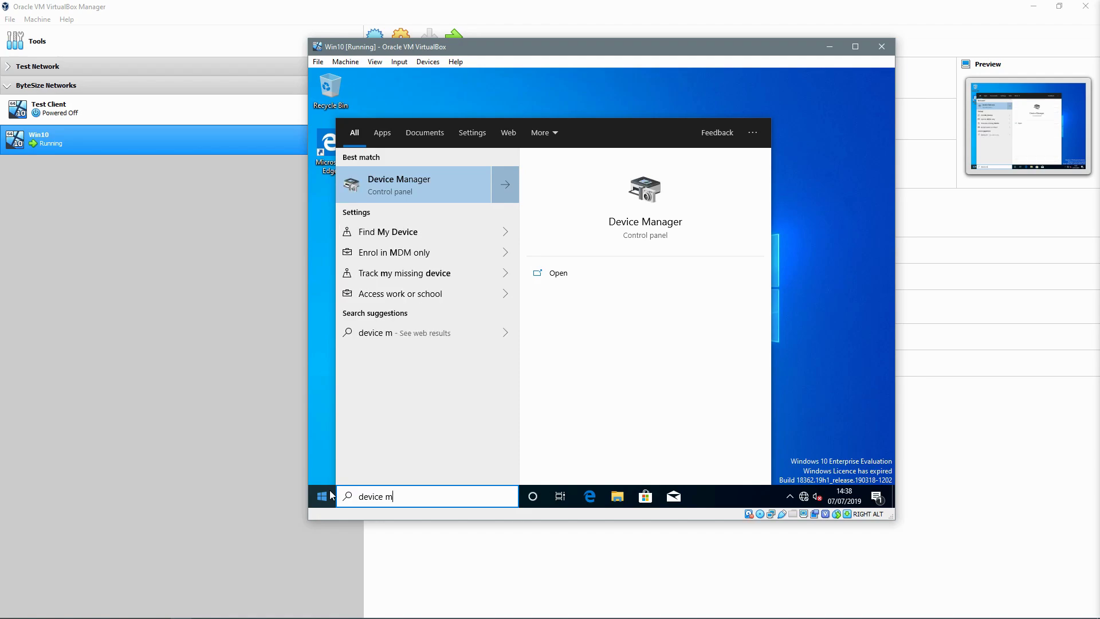
key("Return")
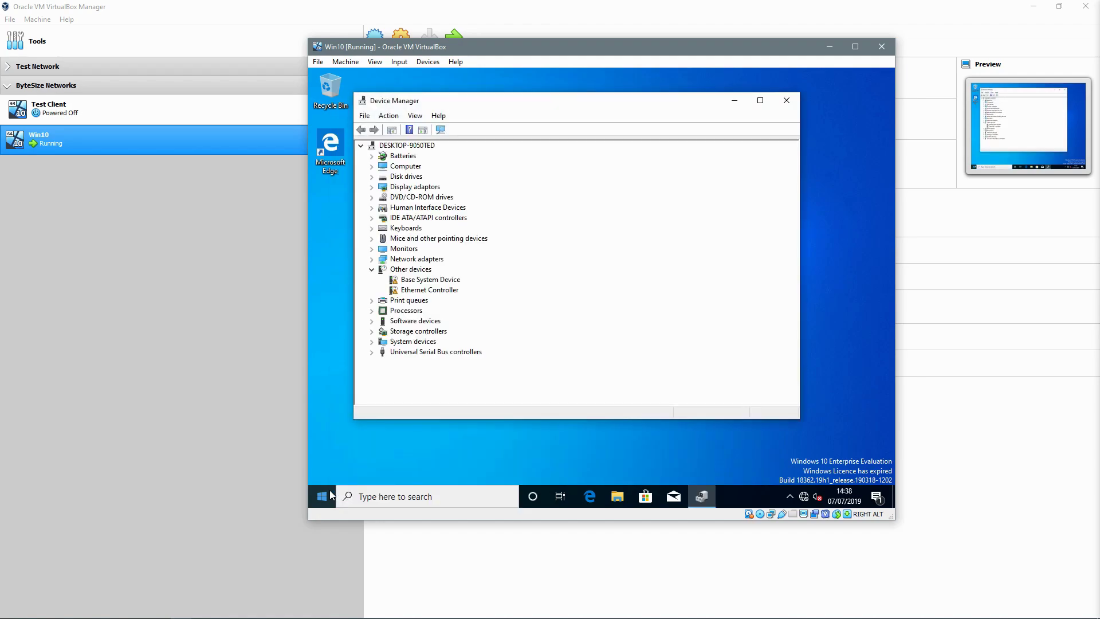
Start a manual driver update for the Ethernet Controller and set the search location to the virtio-win CD drive (E:).
left_click(404, 292)
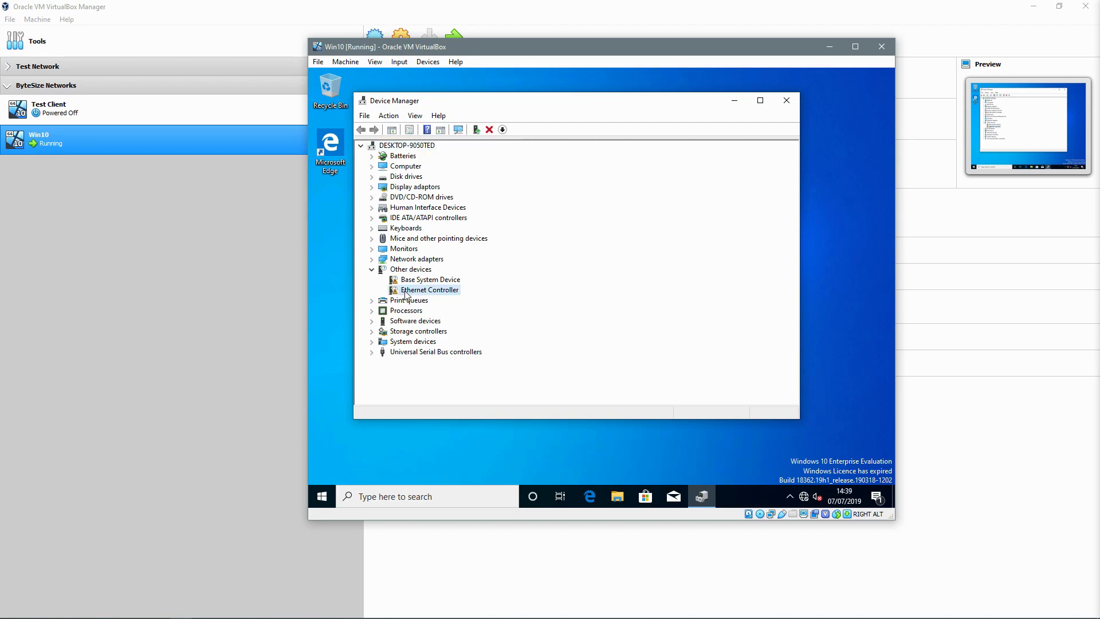
right_click(405, 295)
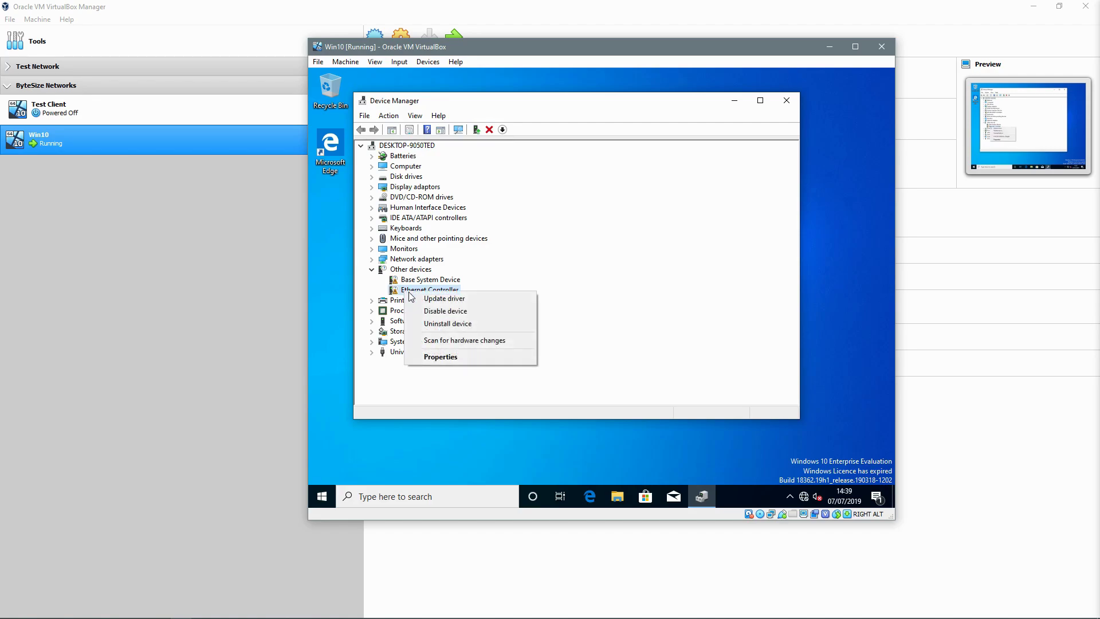
left_click(422, 297)
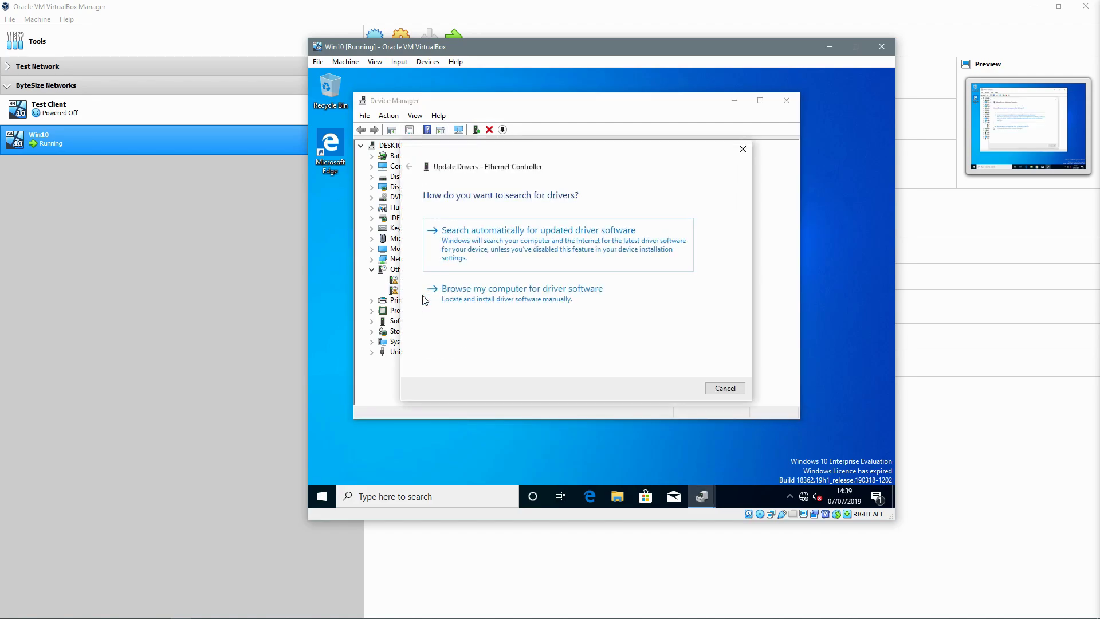
left_click(460, 298)
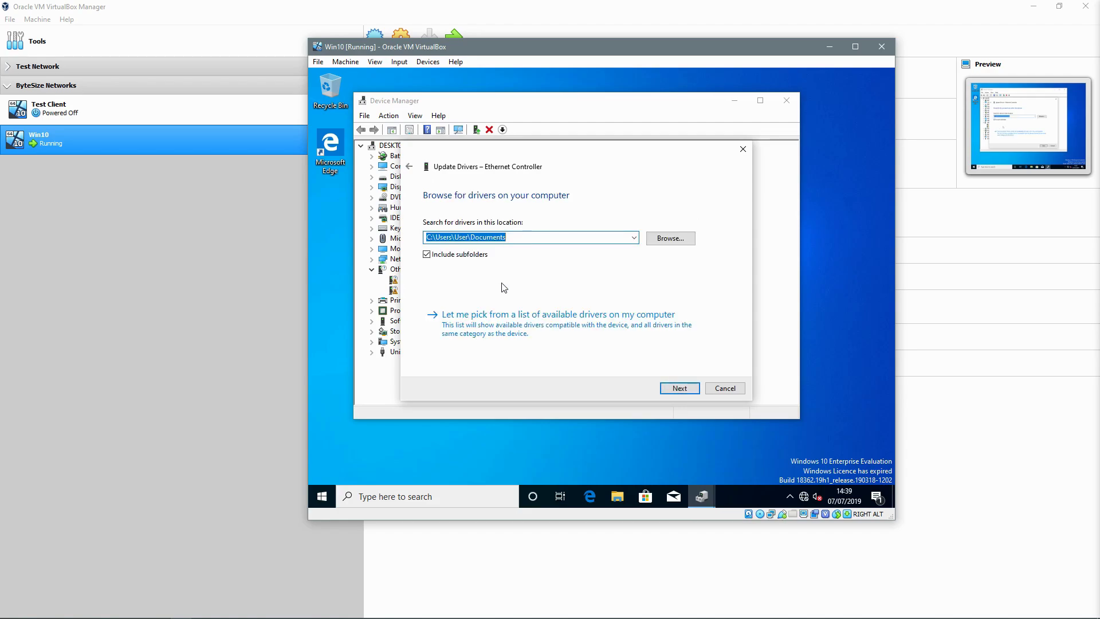
left_click(670, 238)
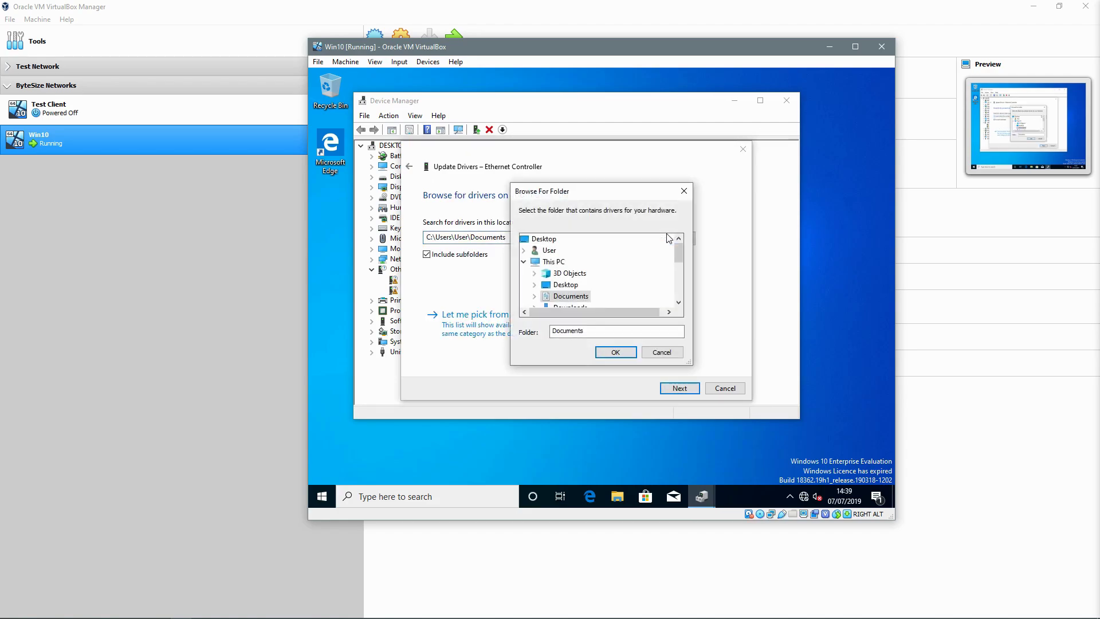
left_click_drag(679, 249, 678, 279)
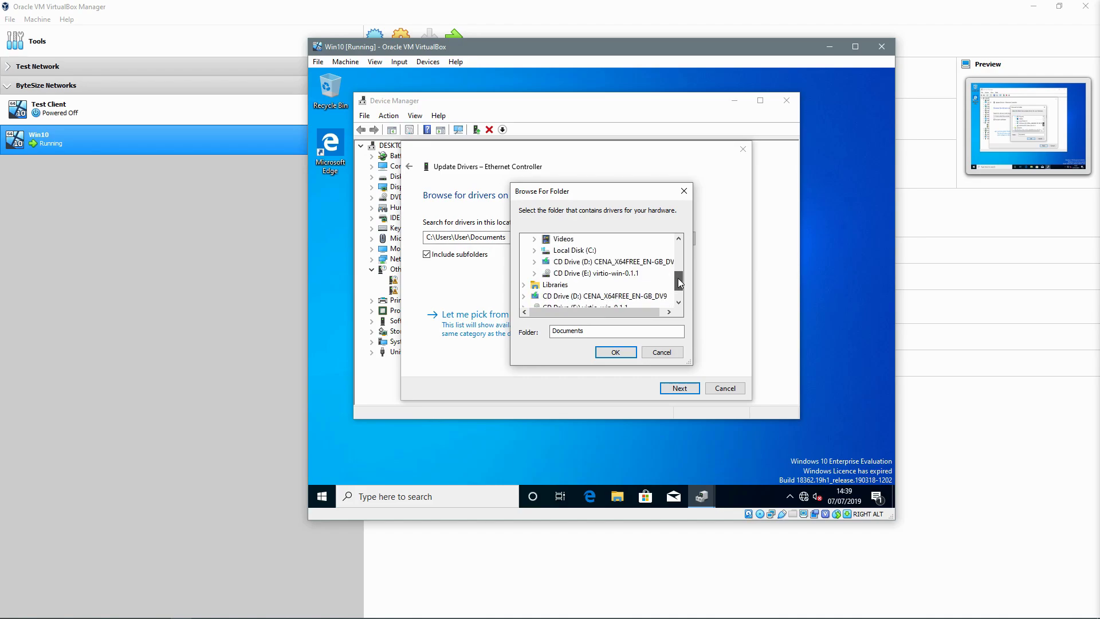
double_click(580, 274)
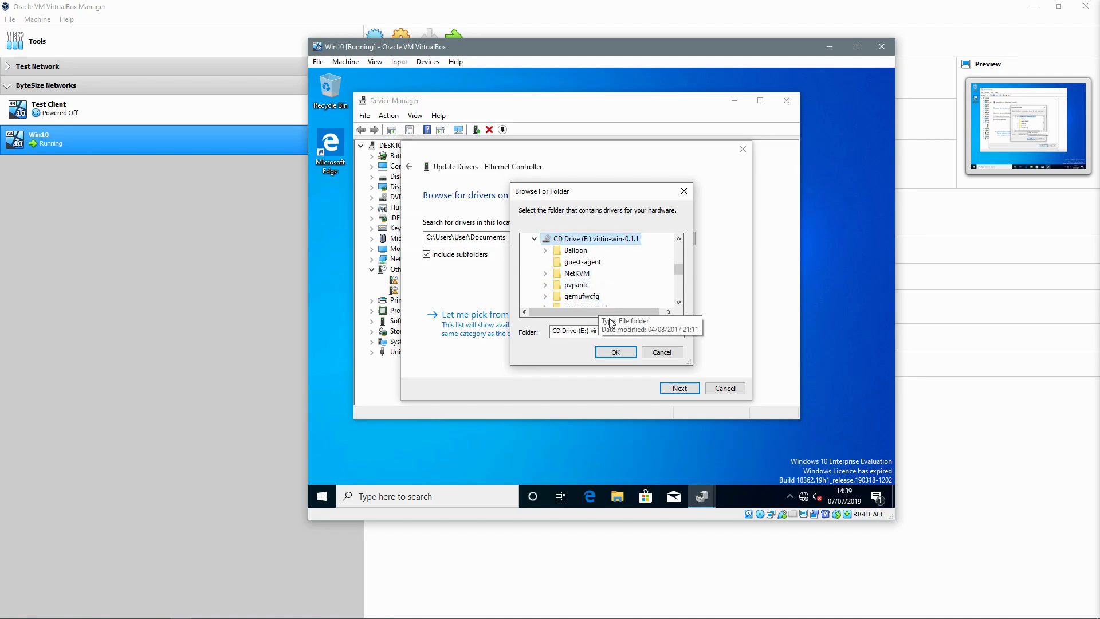
left_click(615, 352)
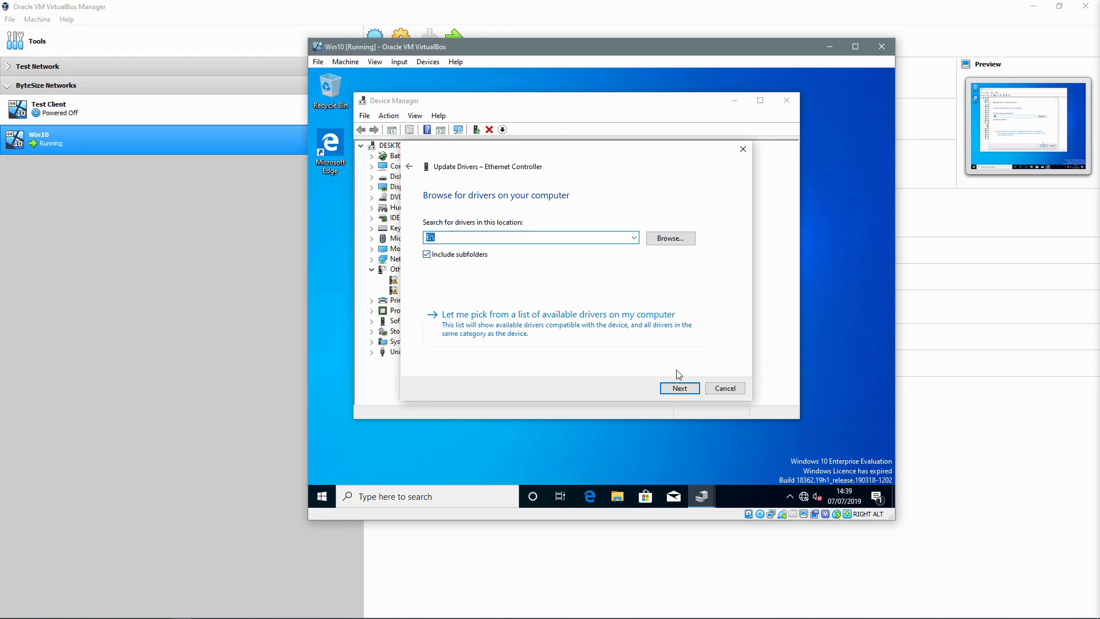
Install the Red Hat VirtIO Ethernet Adapter driver and allow the PC to be discoverable on the network.
left_click(681, 389)
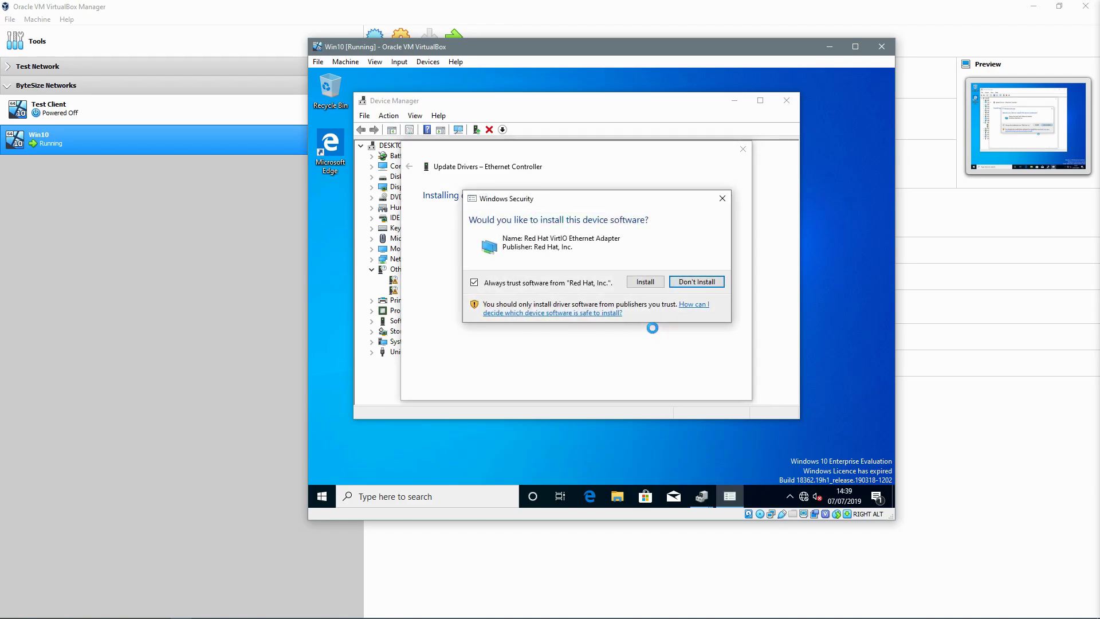
left_click(646, 285)
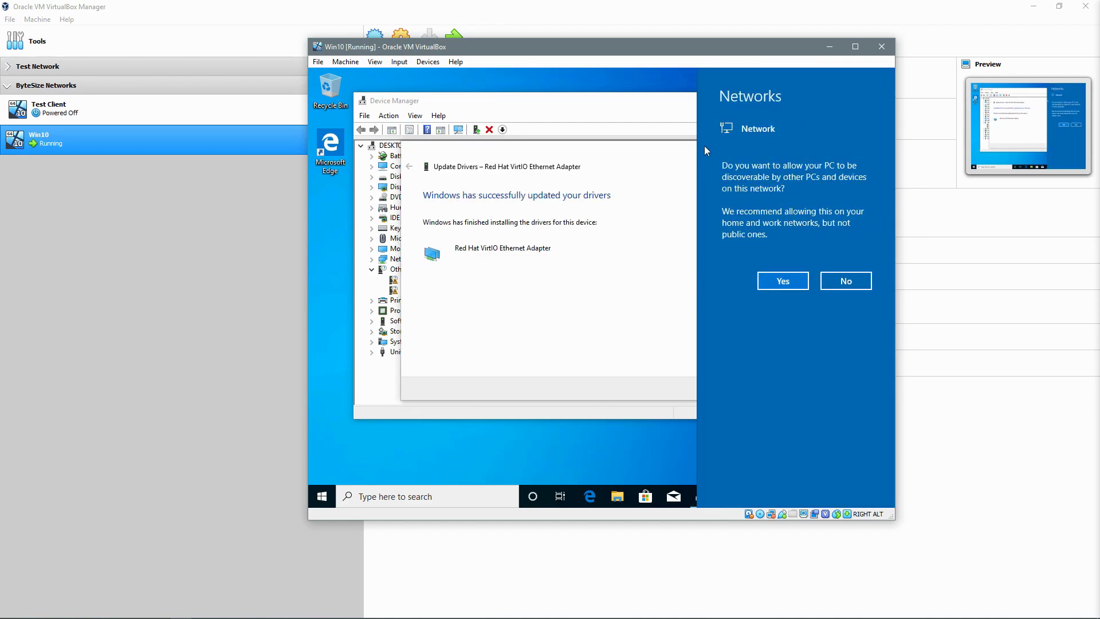
left_click(781, 280)
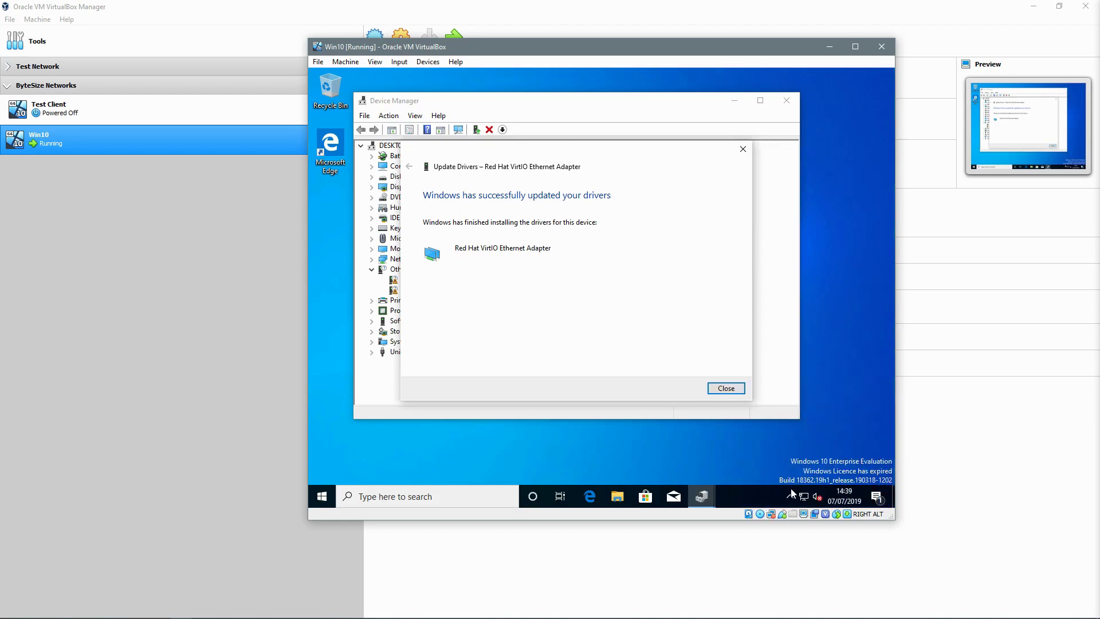
Check the guest's network connection status, and close the driver update wizard and Device Manager.
left_click(802, 499)
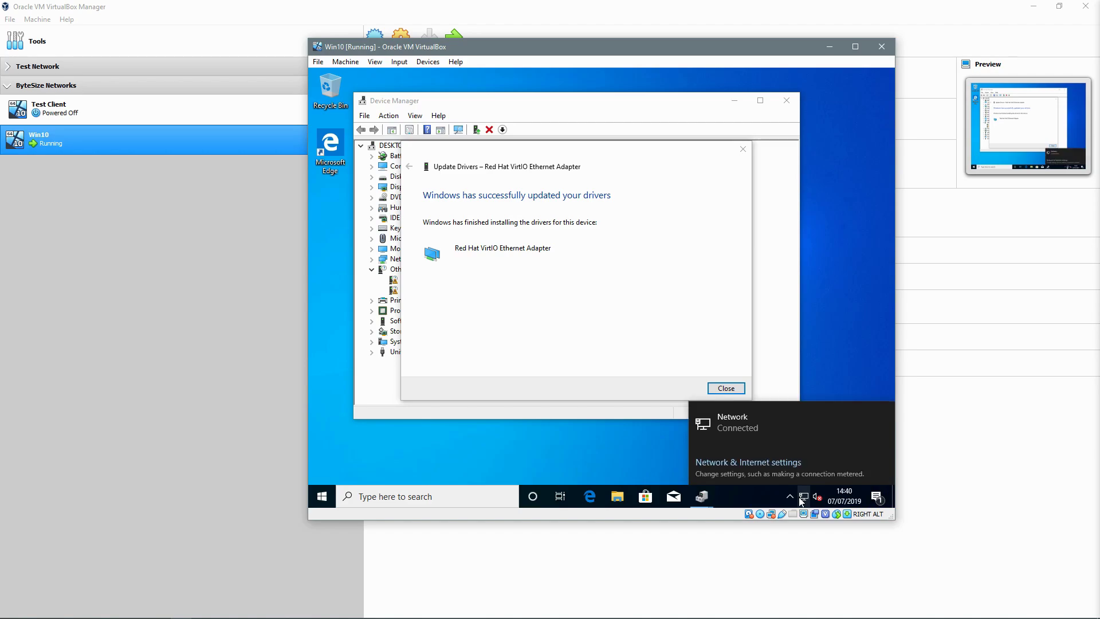
left_click(654, 348)
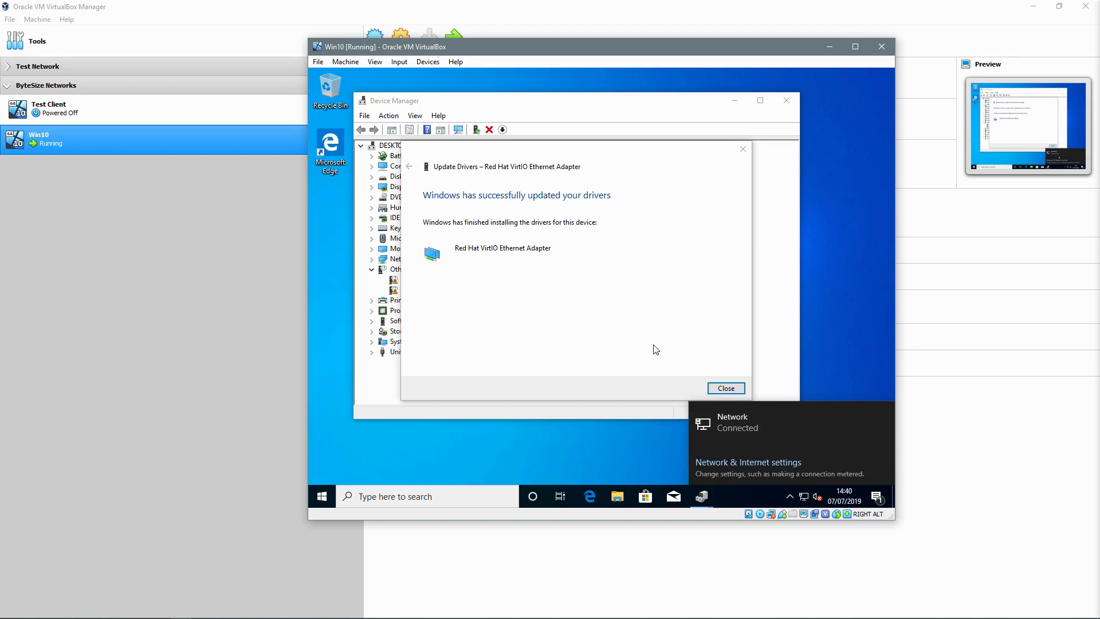
left_click(726, 388)
left_click(786, 100)
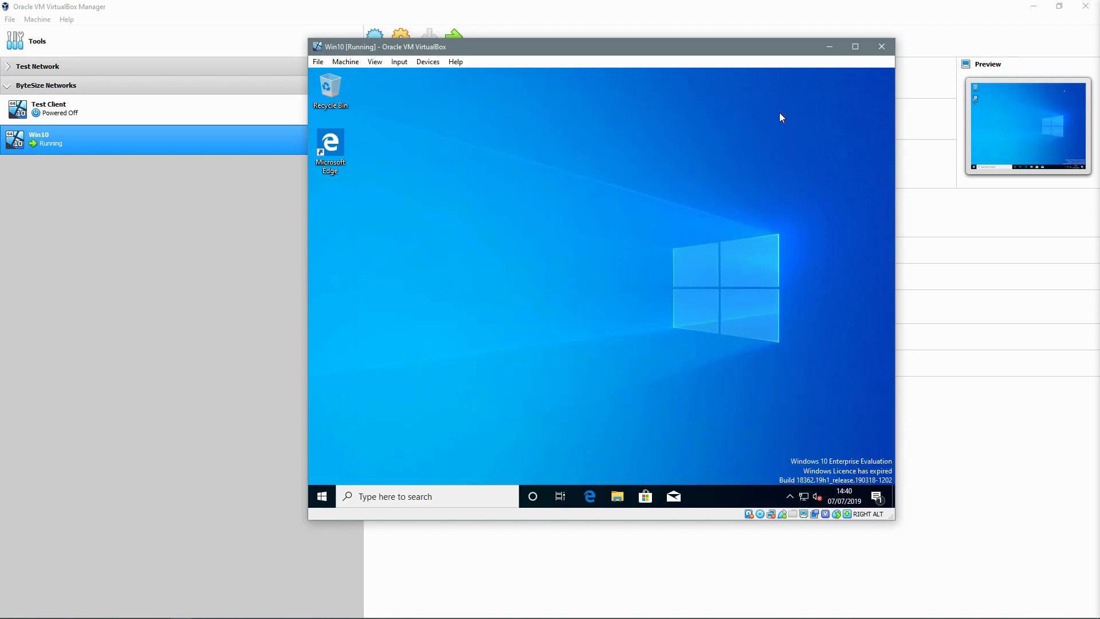
Test the guest's Internet access by loading google.com in Microsoft Edge, and close the browser with its tabs.
left_click(591, 488)
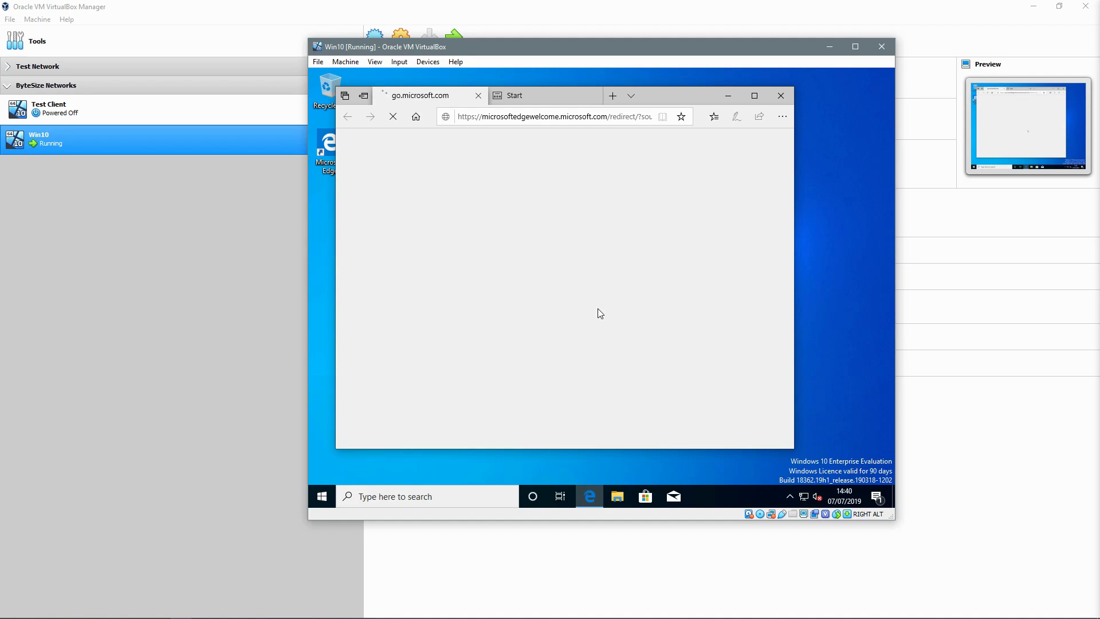
left_click(531, 121)
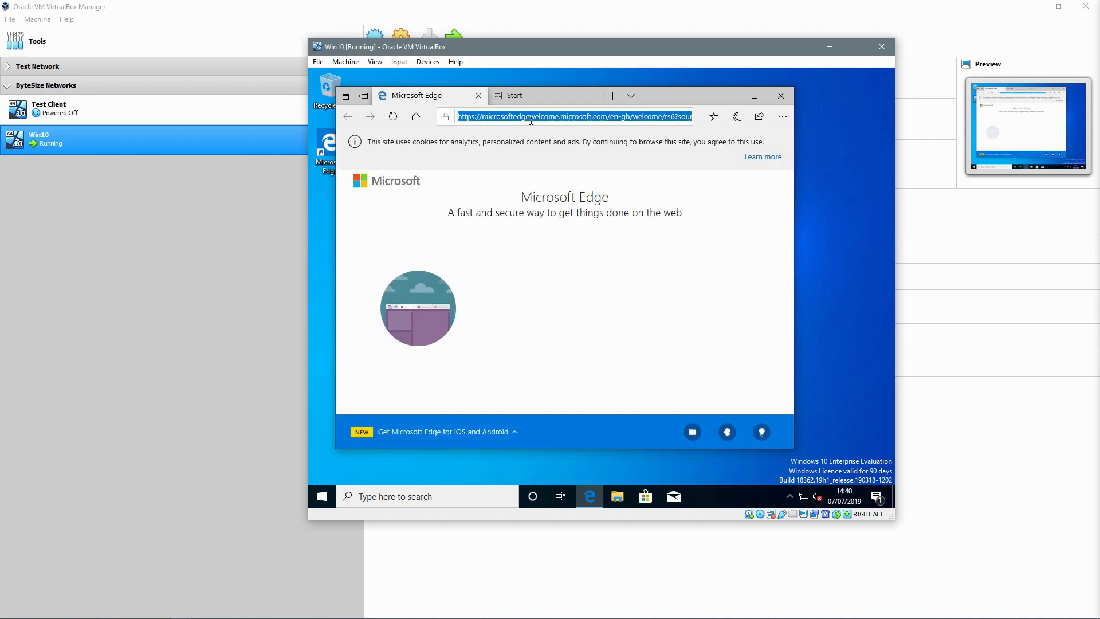
type("google.com")
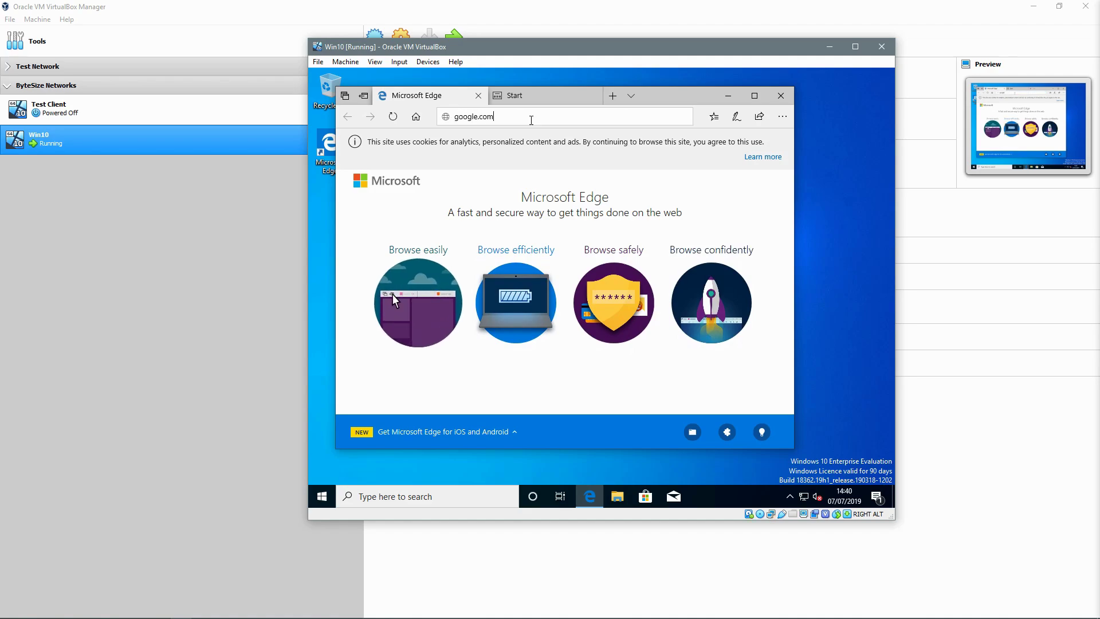
key("Return")
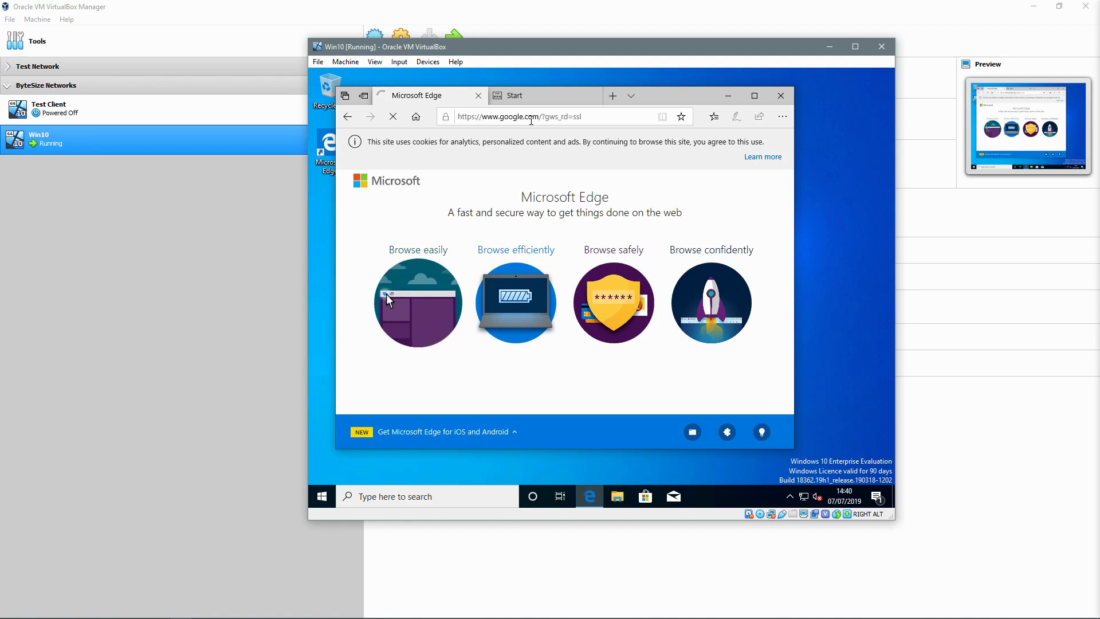
left_click(778, 96)
left_click(525, 301)
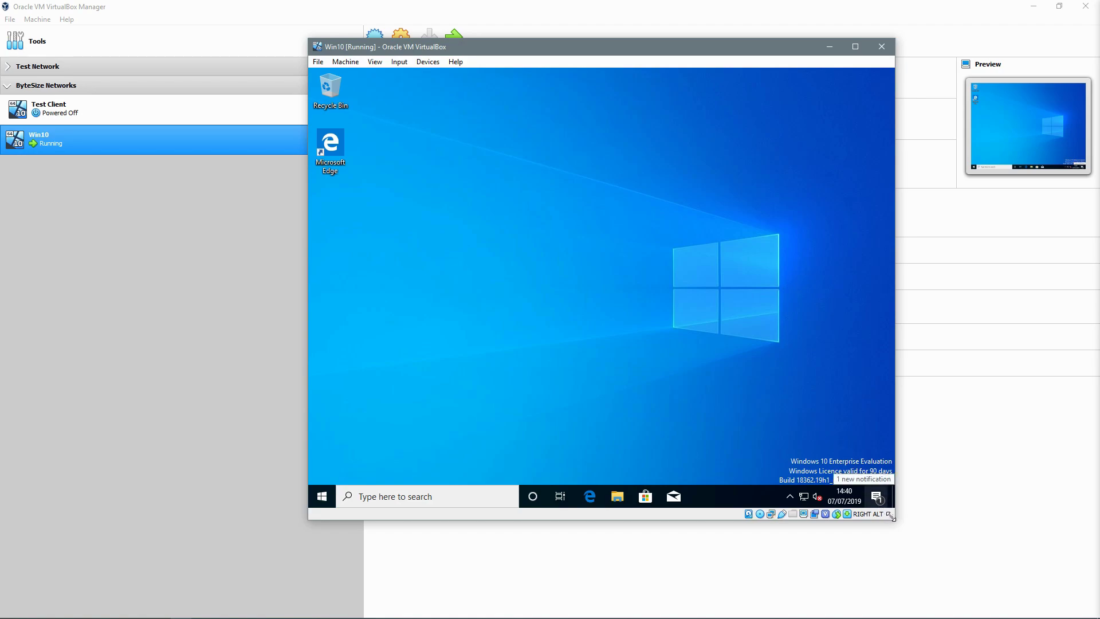
Try enlarging the virtual machine window and full-screen mode to test the guest display's scaling, and return to windowed mode.
left_click_drag(890, 516, 907, 530)
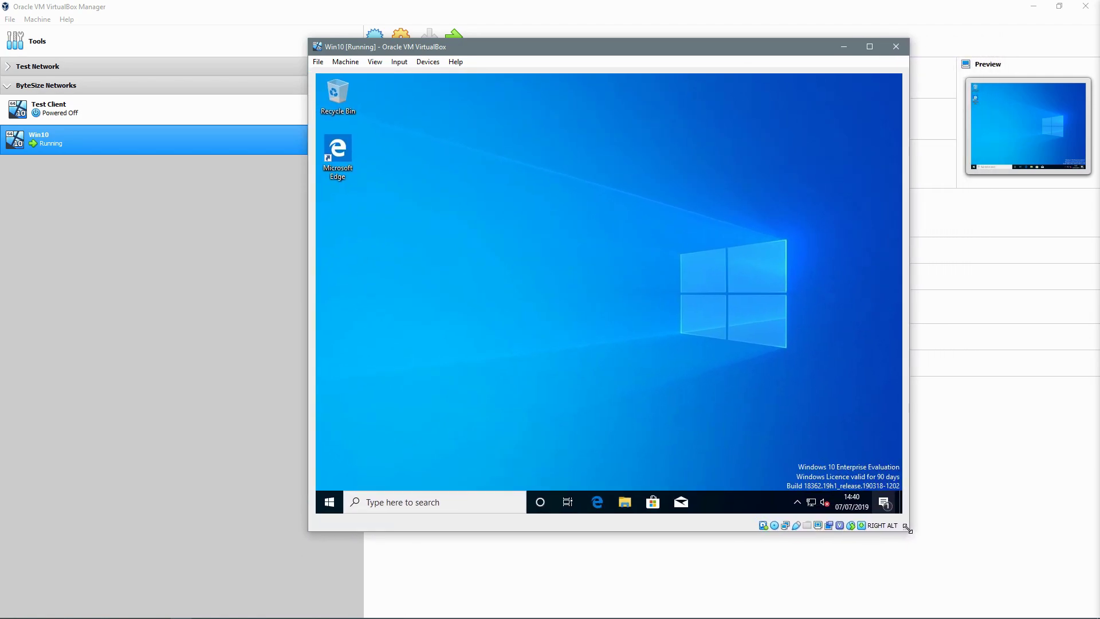
left_click(380, 59)
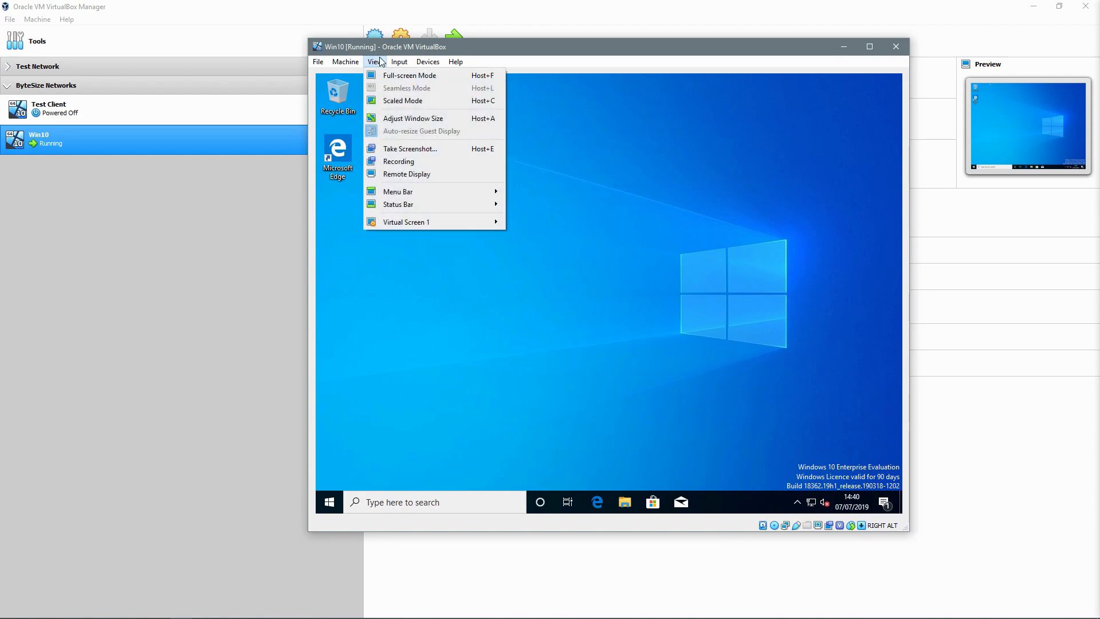
left_click(390, 75)
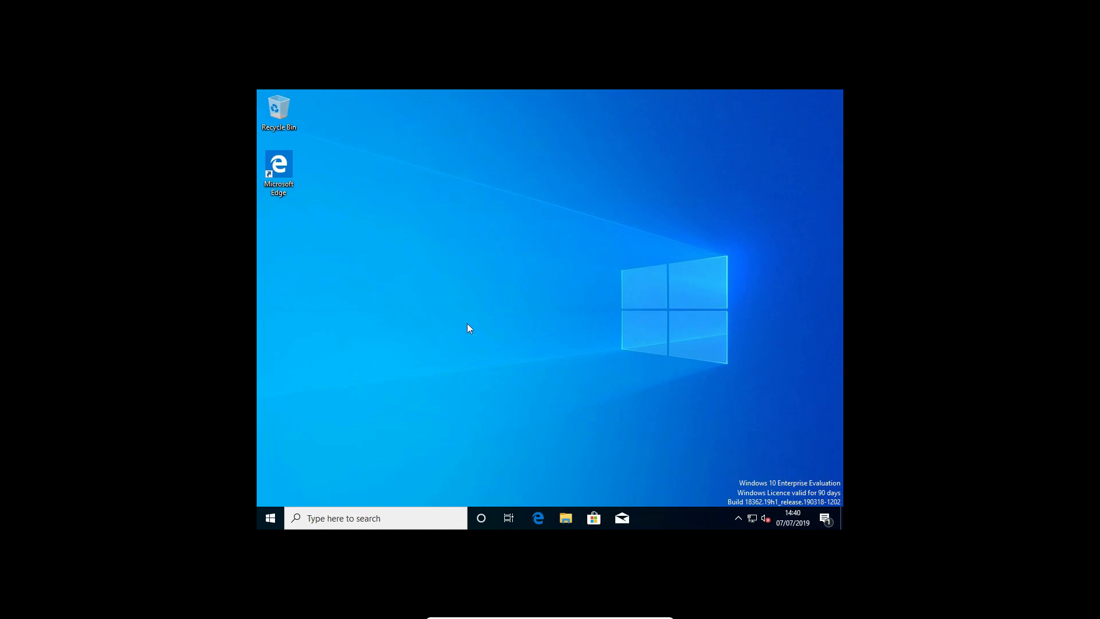
mouse_move(579, 616)
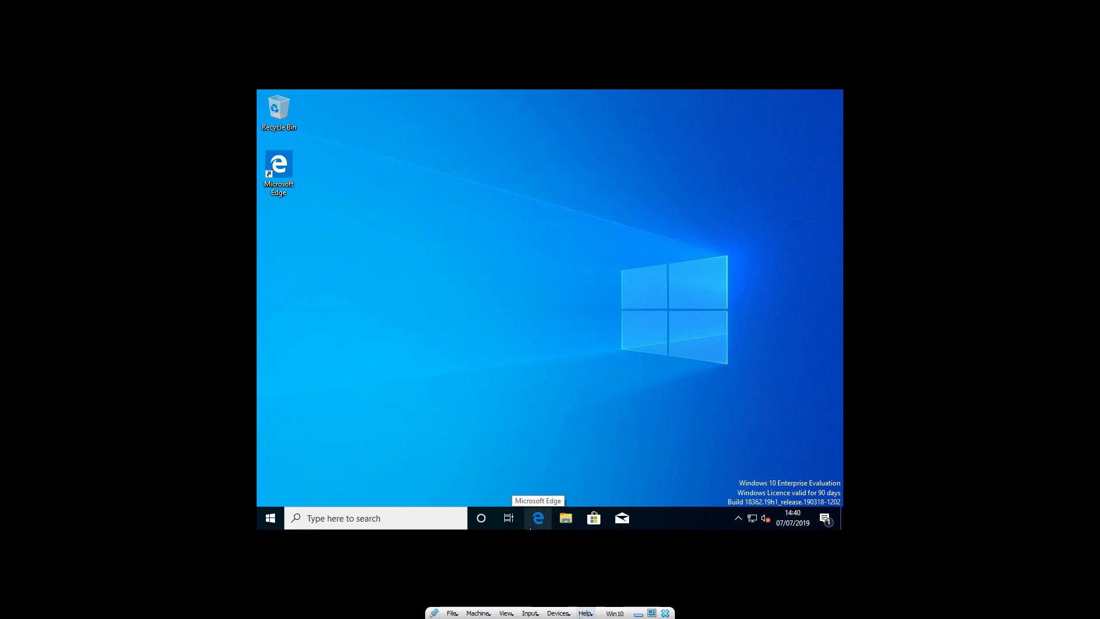
left_click(651, 613)
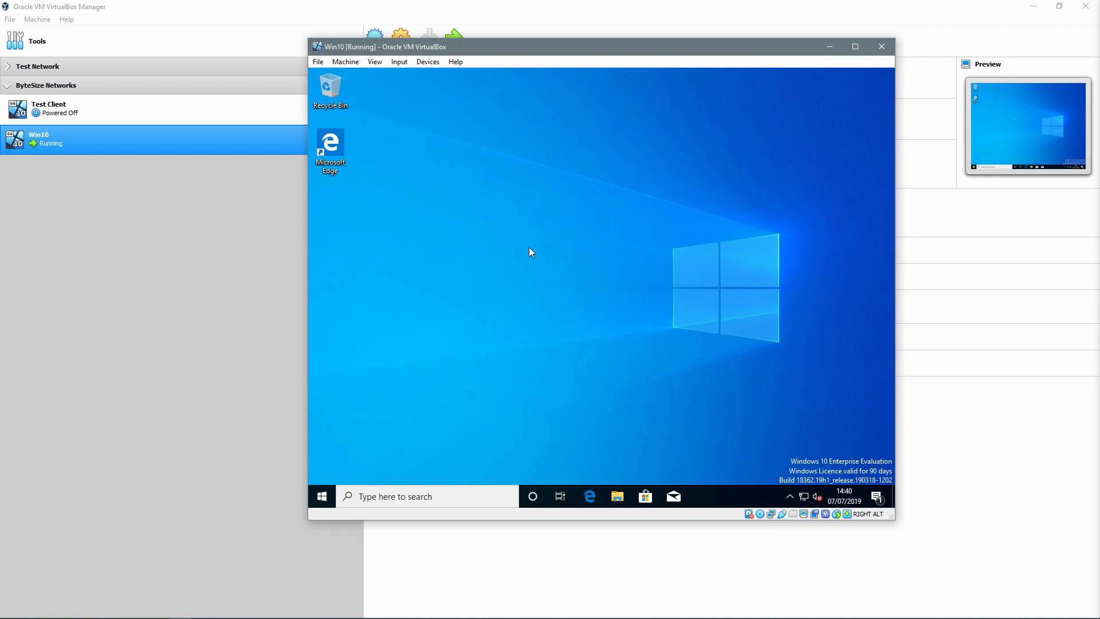
Insert the Guest Additions CD image and run VBoxWindowsAdditions-amd64 from CD drive (D:), allowing it to make changes.
left_click(428, 62)
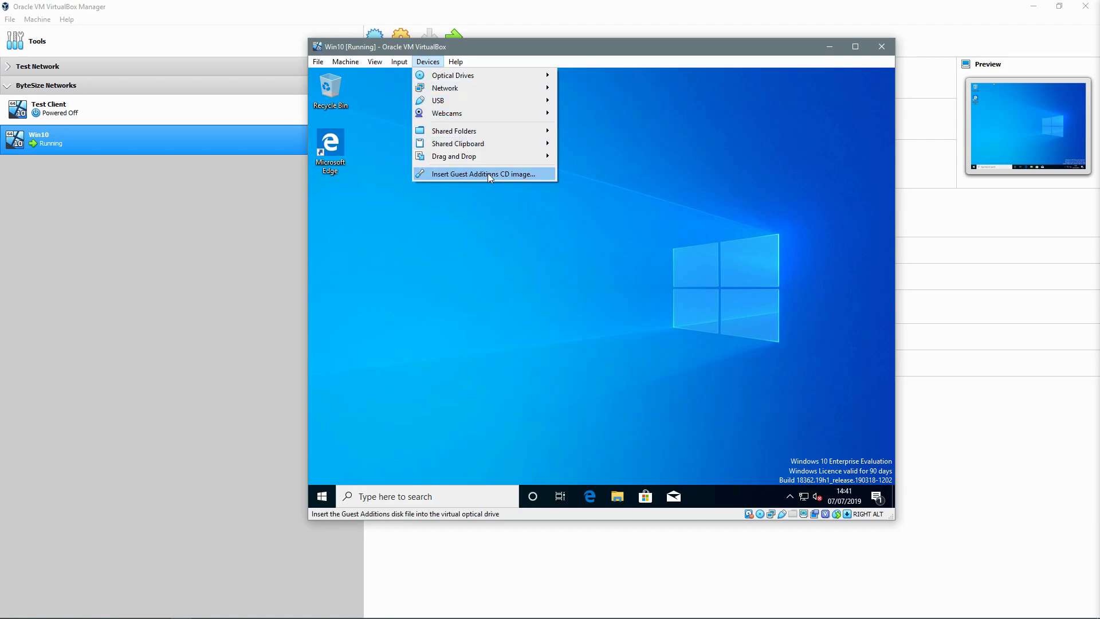
left_click(518, 175)
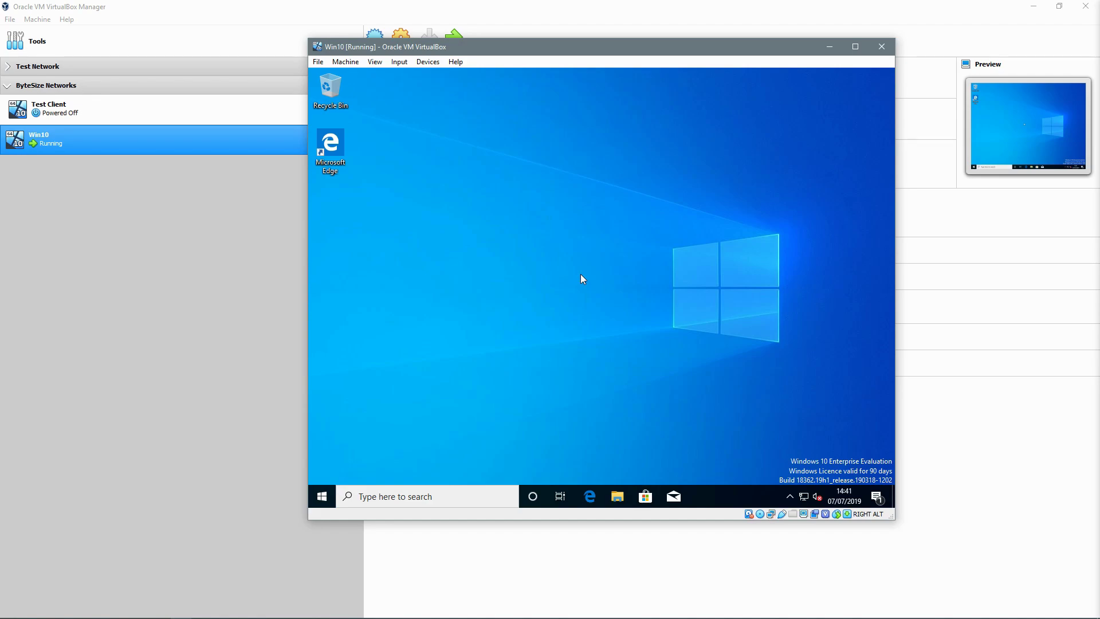
left_click(619, 497)
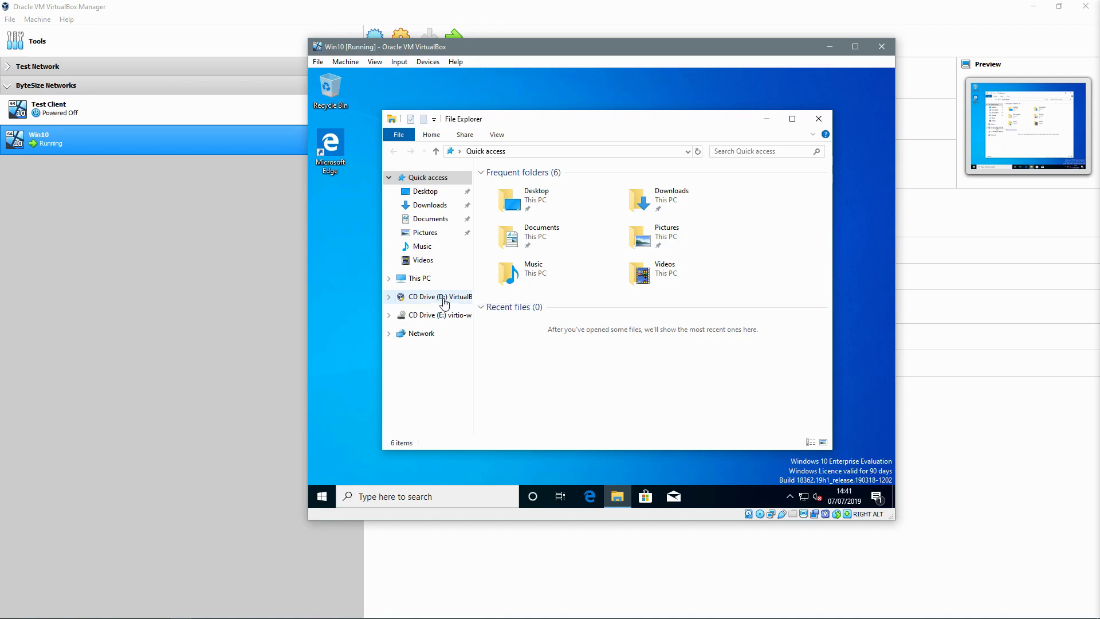
left_click(444, 303)
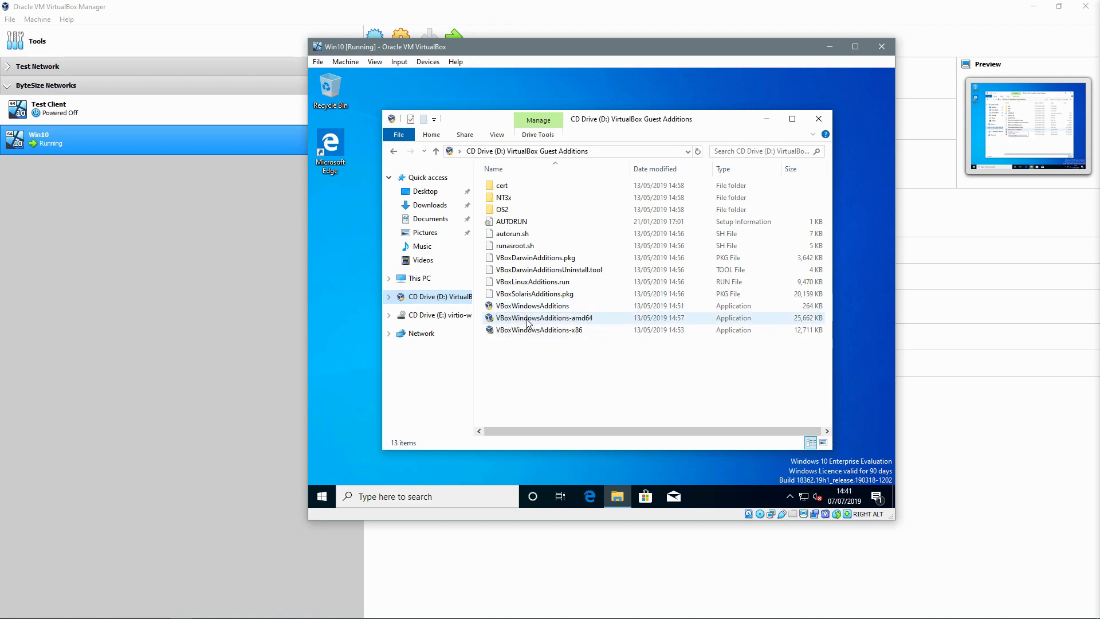
left_click(588, 322)
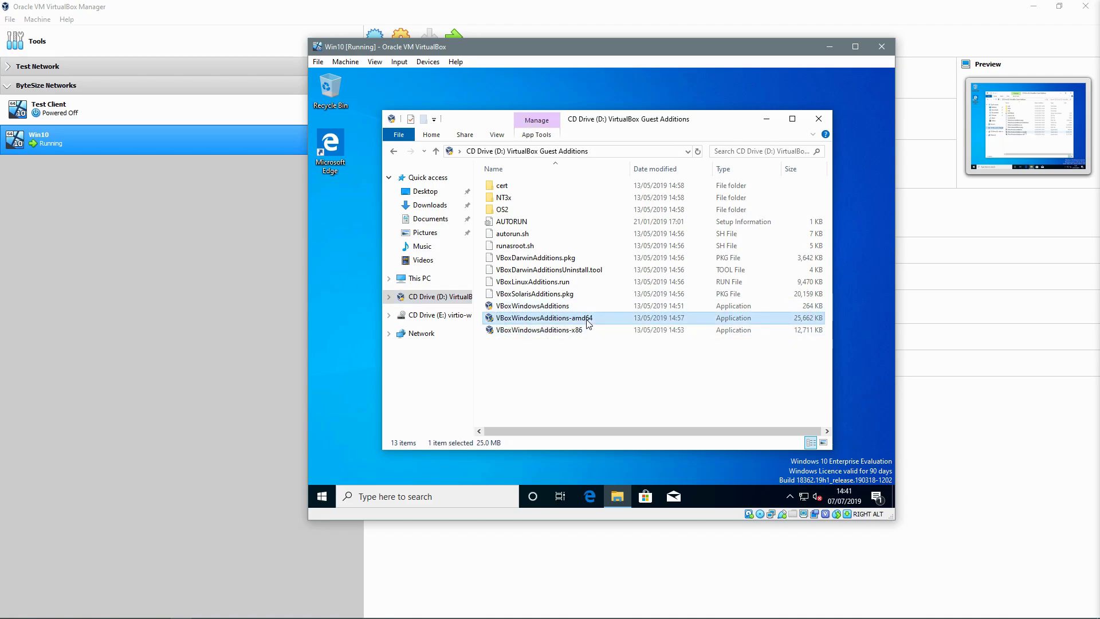
double_click(571, 320)
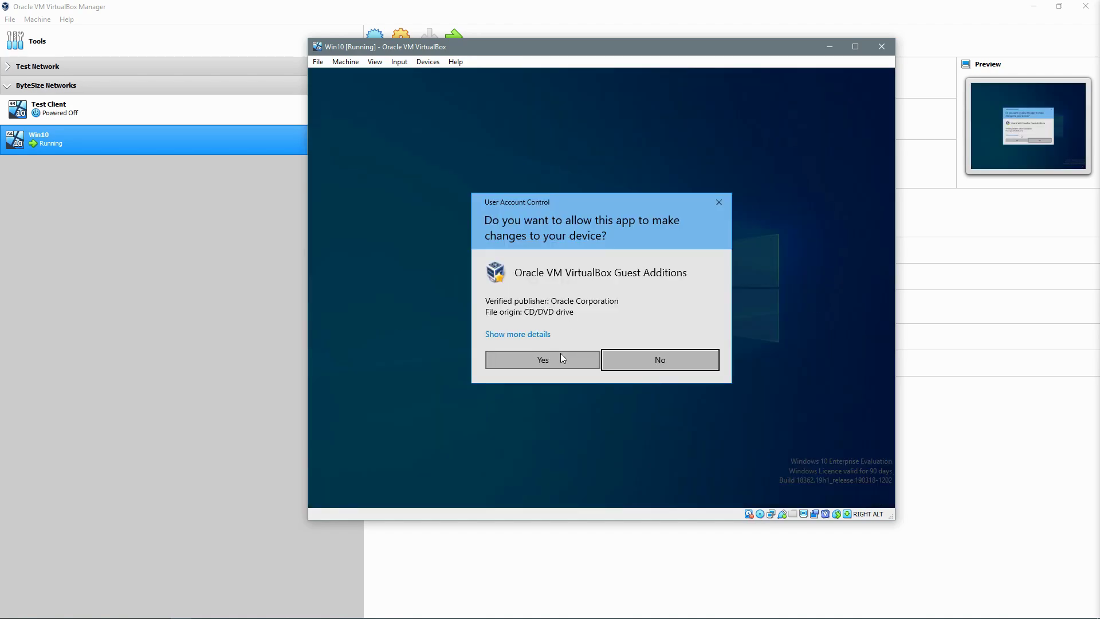
left_click(560, 358)
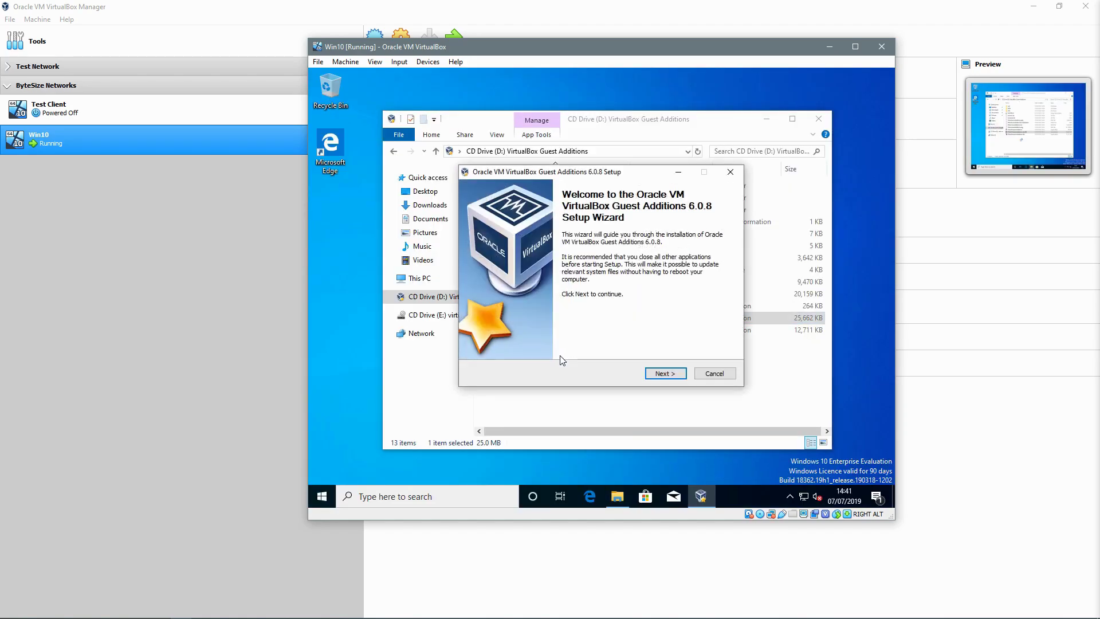
Install VirtualBox Guest Additions 6.0.8 with the default folder and components, and approve the Oracle Corporation device software.
left_click(668, 374)
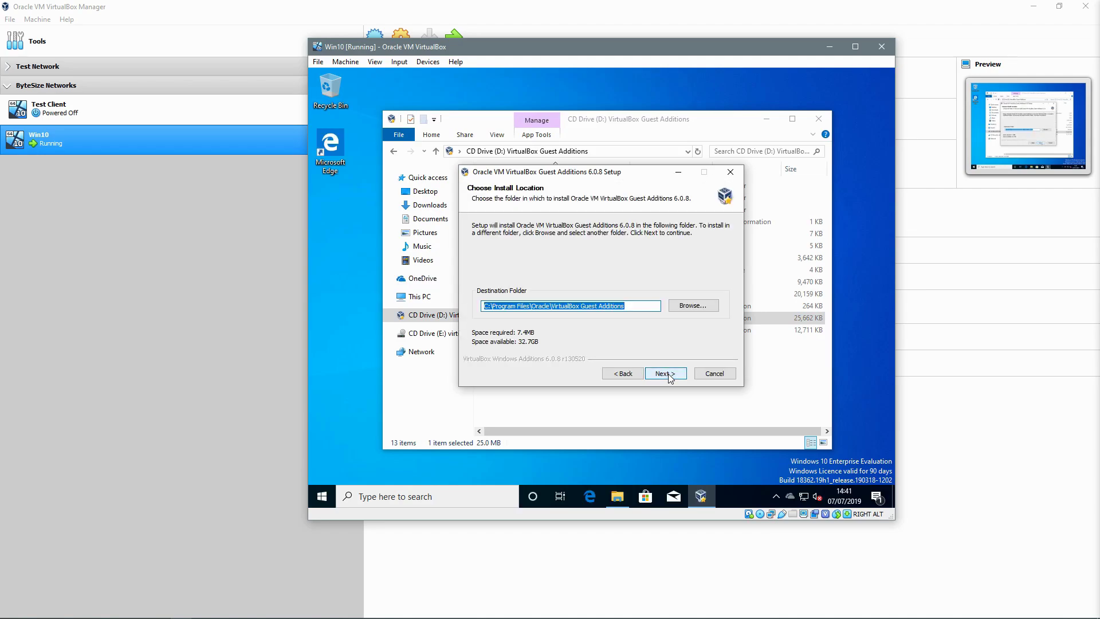
left_click(668, 374)
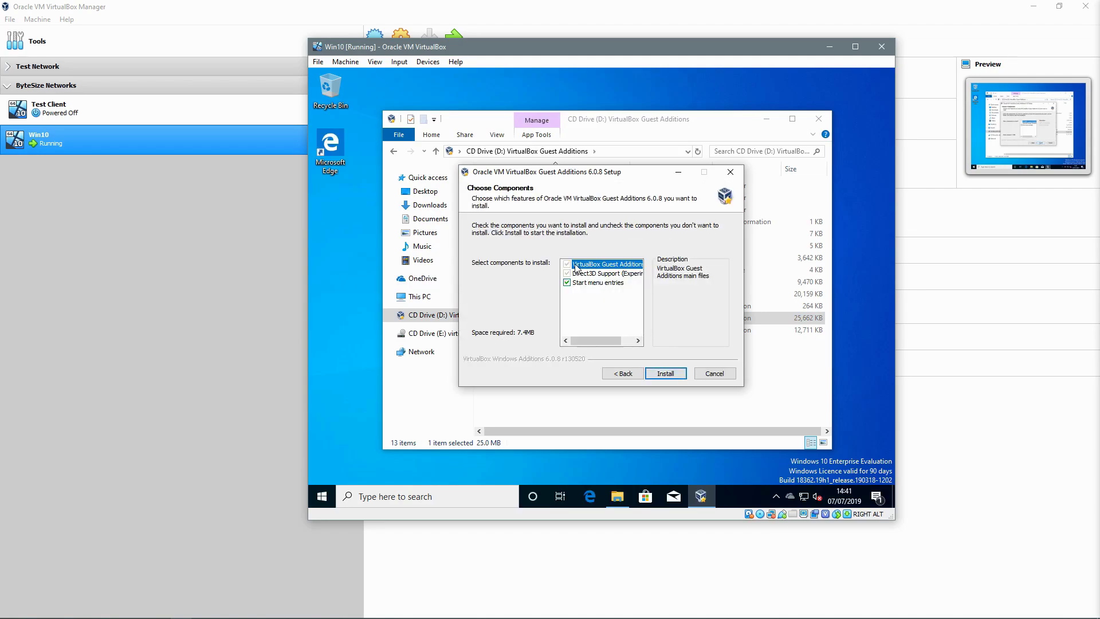
left_click(663, 373)
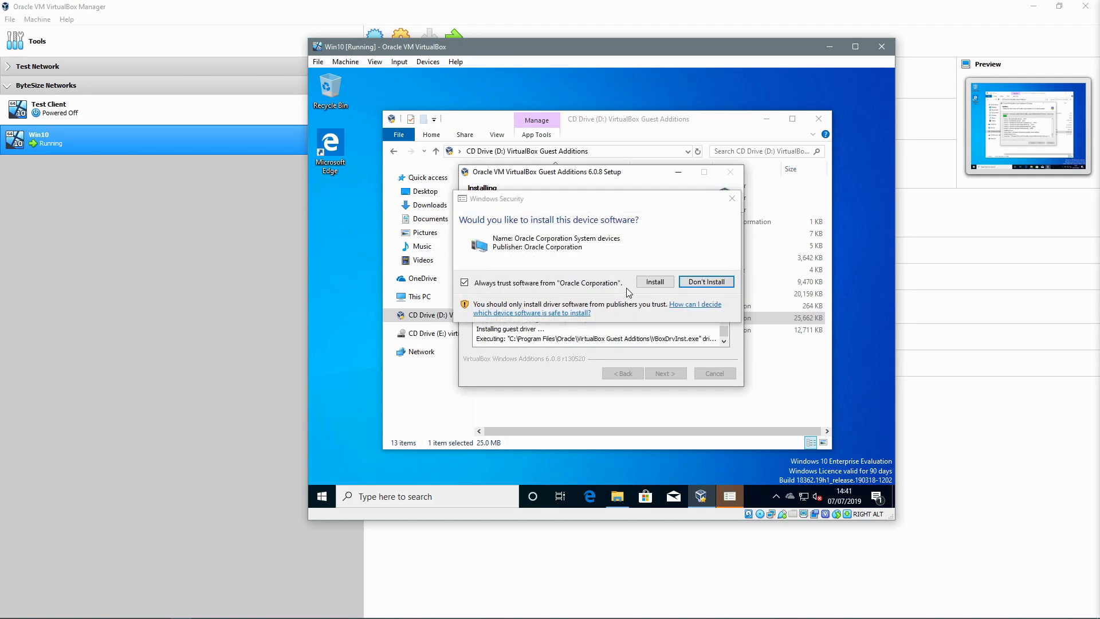
left_click(649, 288)
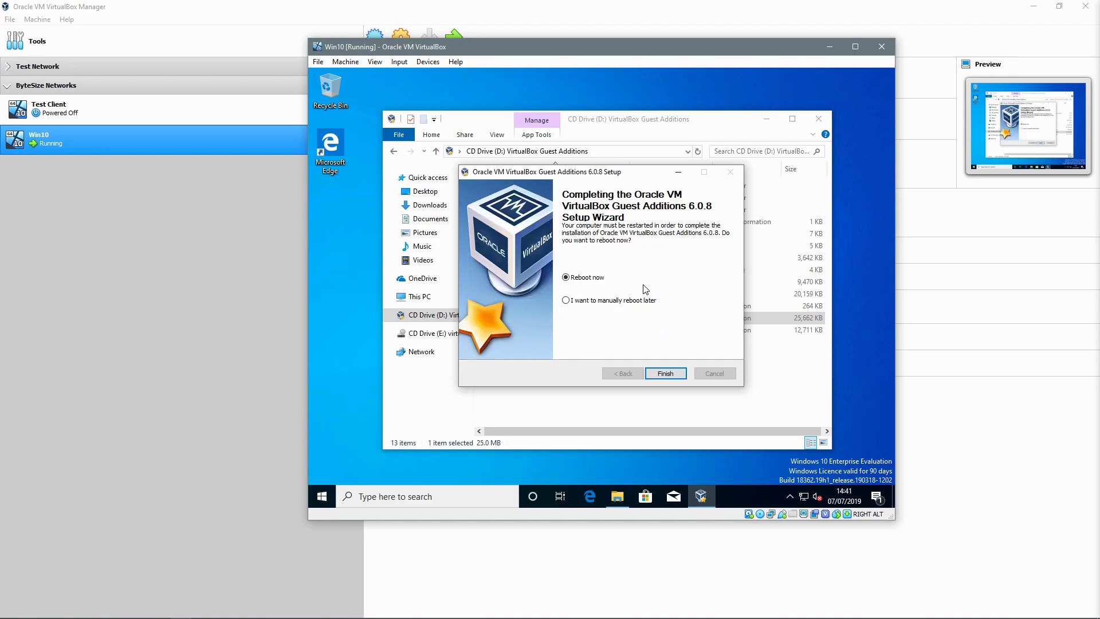
Finish the VirtualBox Guest Additions setup and reboot the guest immediately.
left_click(665, 373)
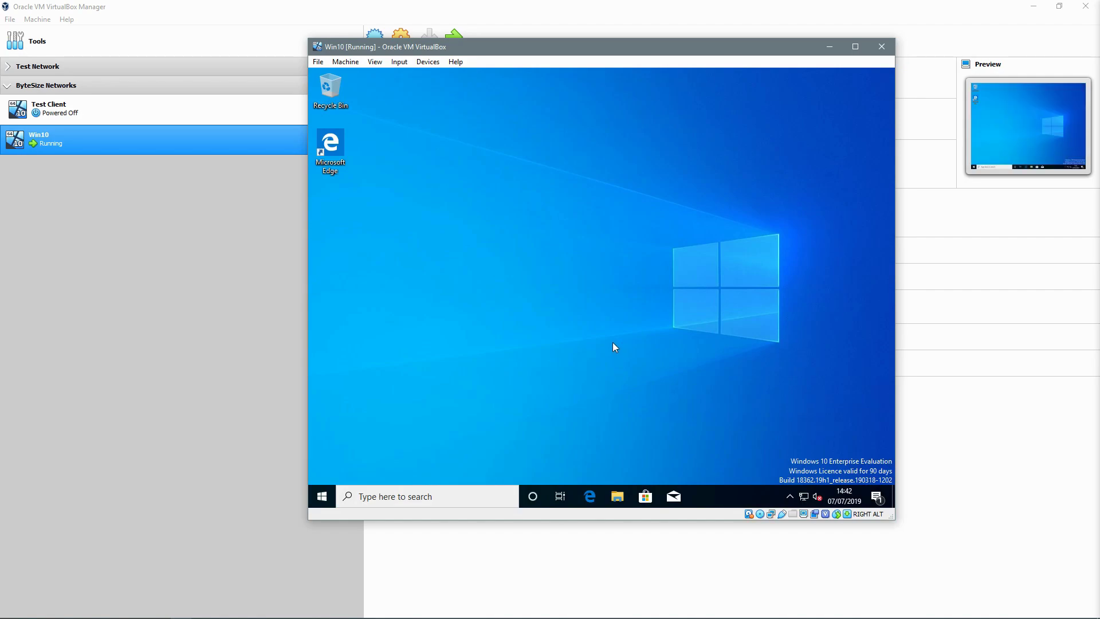
Remove the VBoxGuestAdditions.iso and virtio-win-0.1.141.iso optical drives from the Win10 machine's storage settings, reloading the changed settings first, and save.
left_click(217, 270)
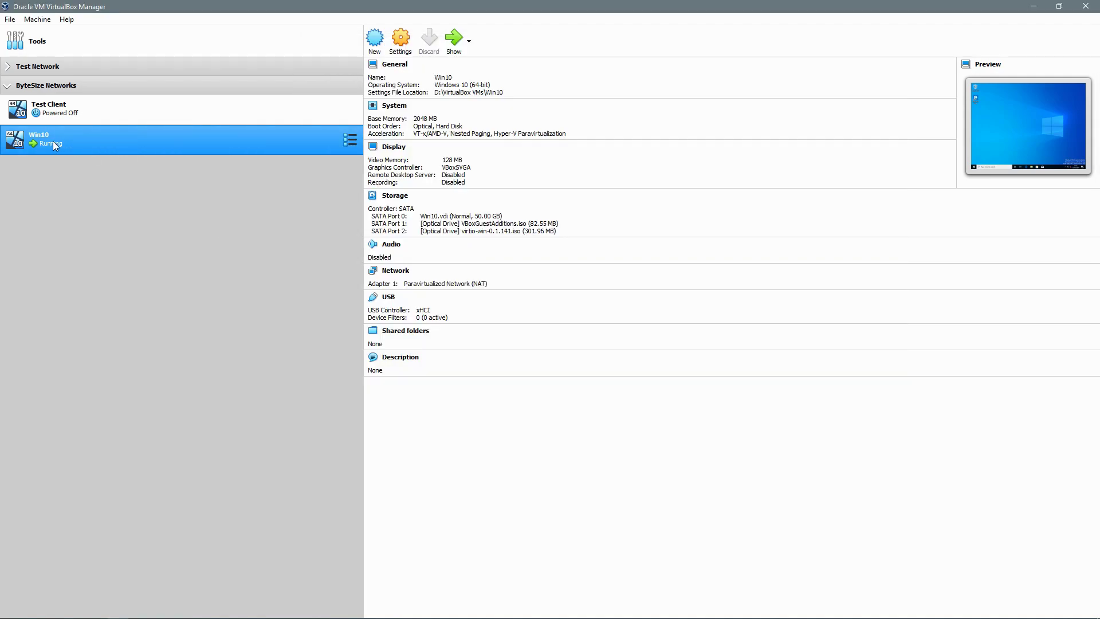
right_click(76, 139)
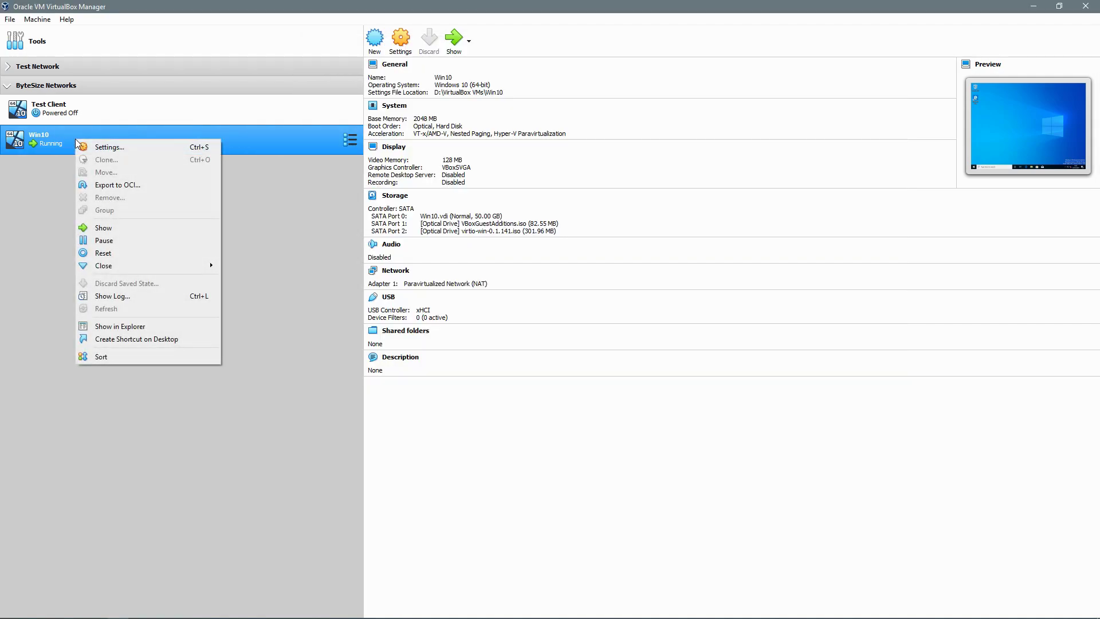
left_click(104, 148)
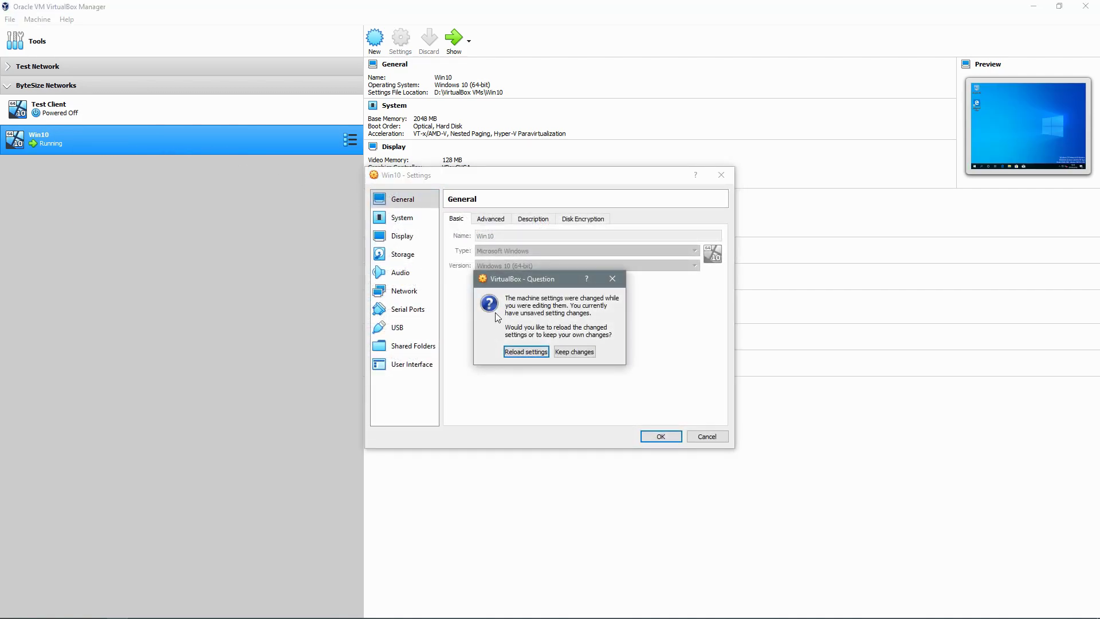
left_click(537, 352)
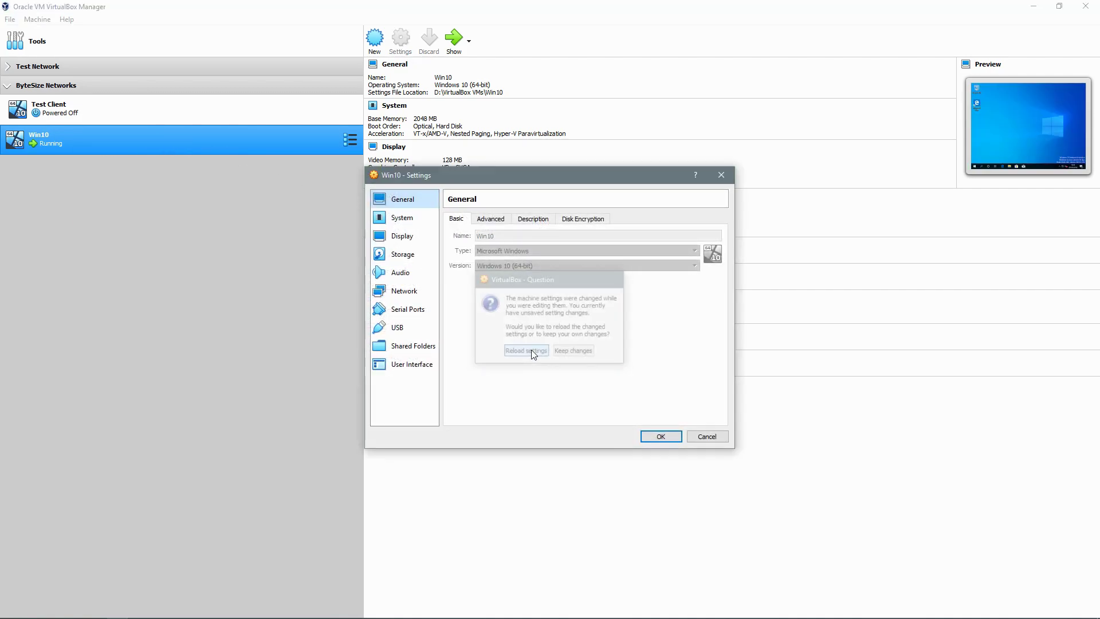
left_click(407, 255)
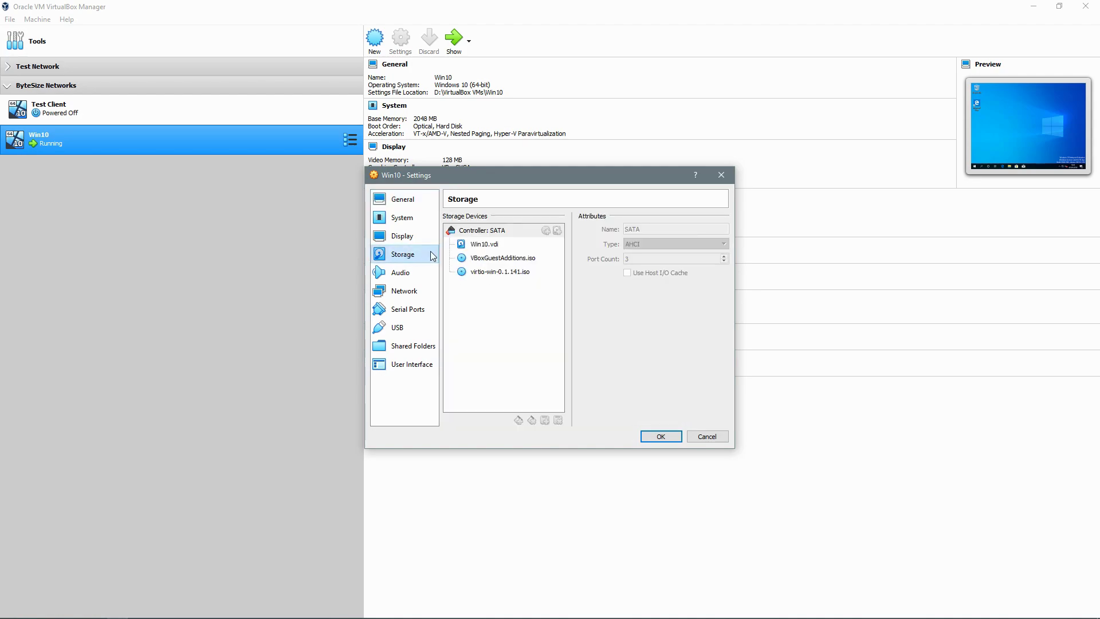
left_click(490, 259)
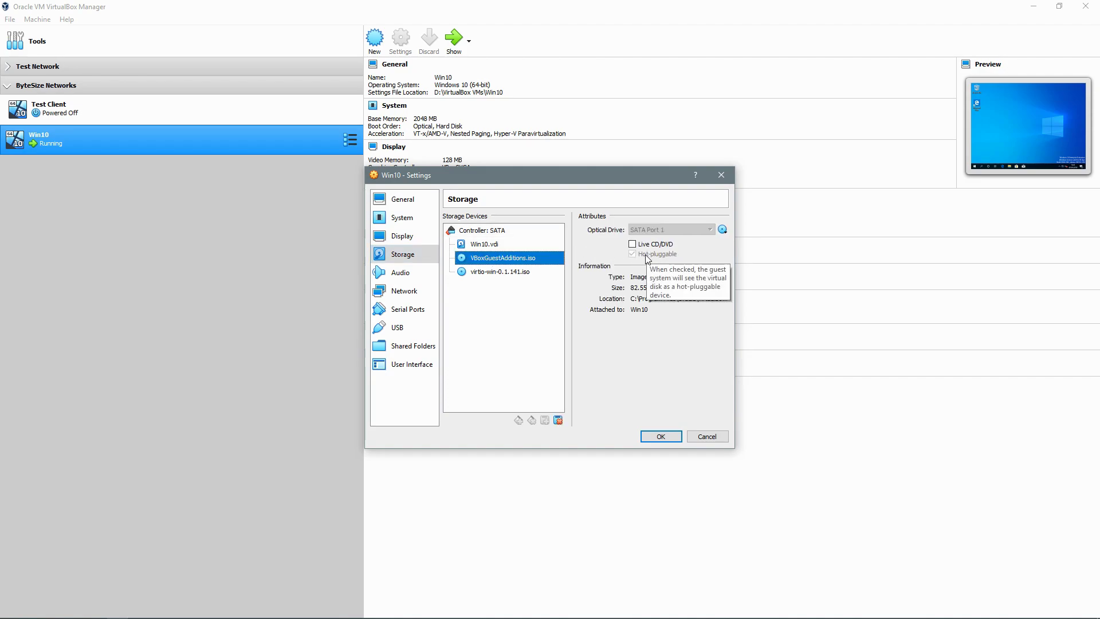
right_click(504, 260)
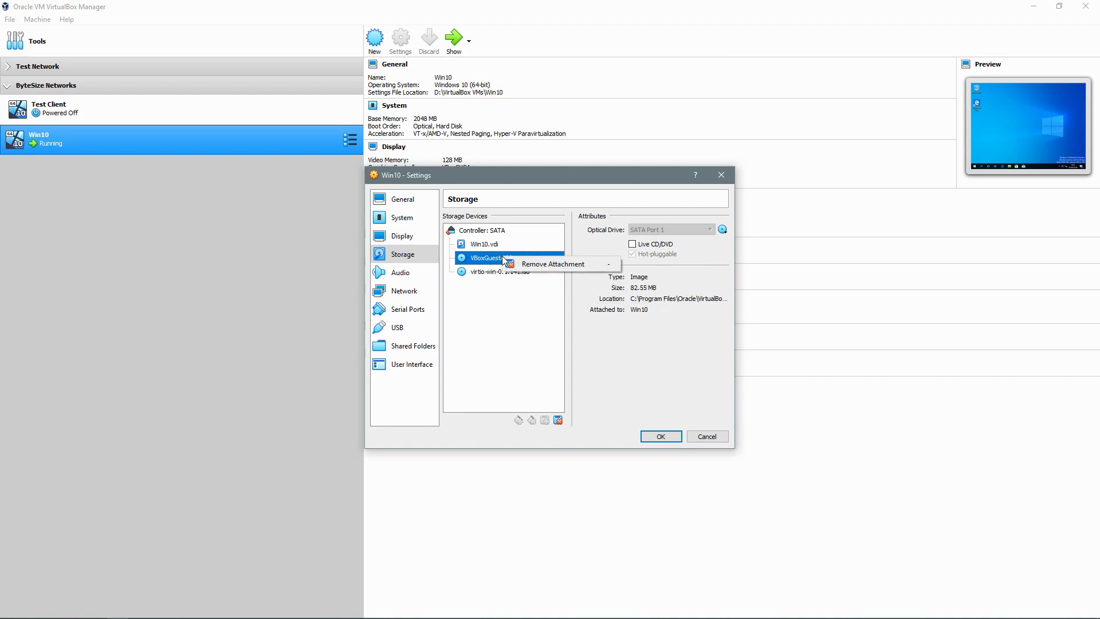
left_click(506, 265)
right_click(506, 263)
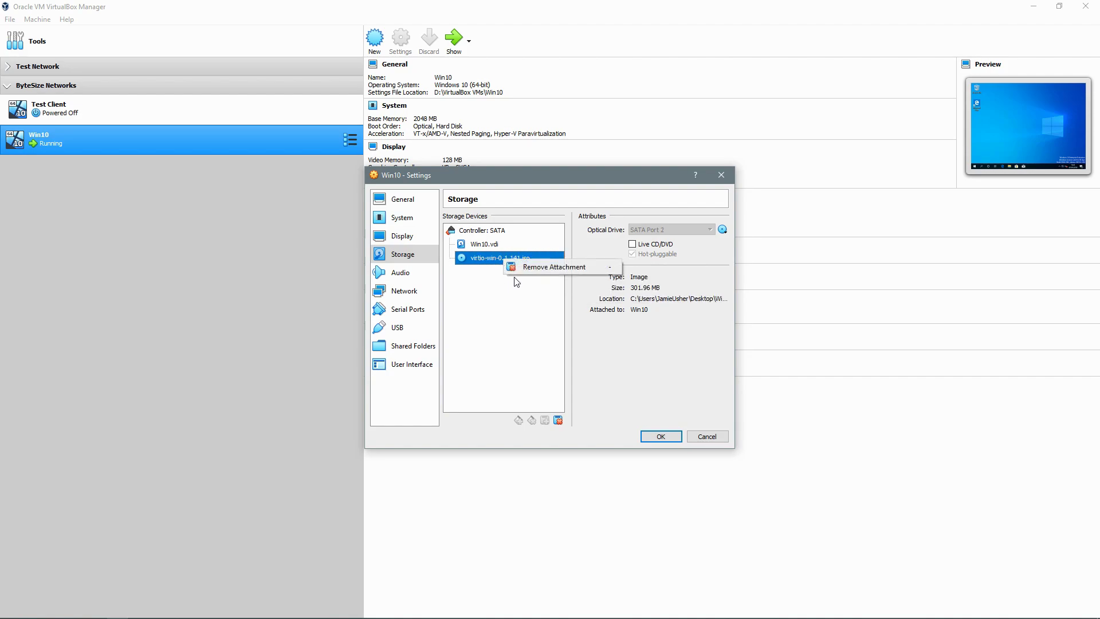
left_click(518, 270)
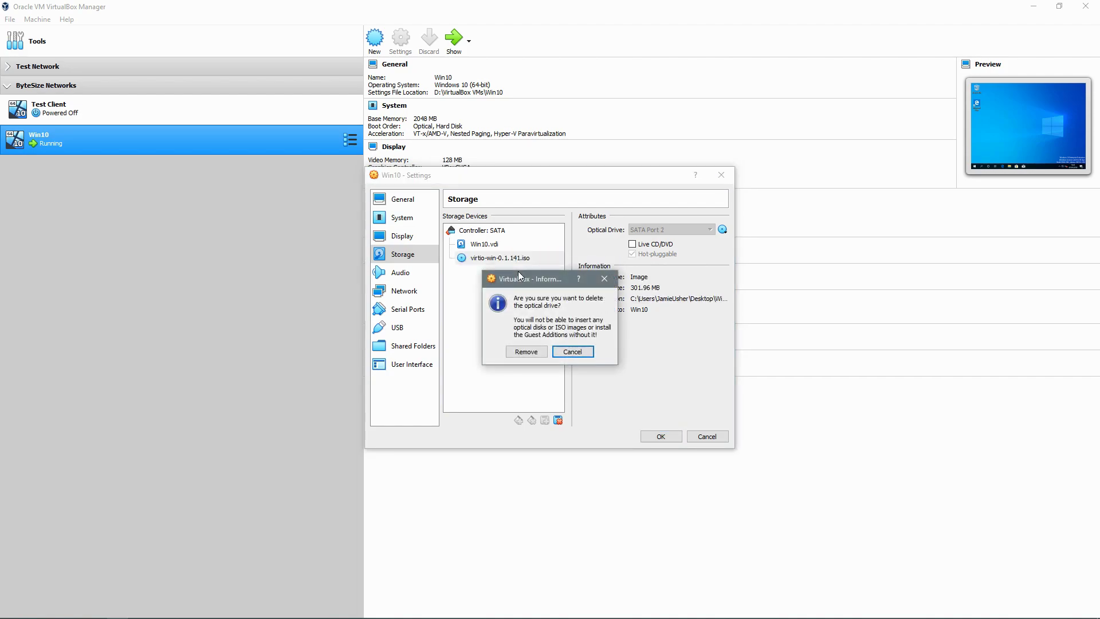
left_click(523, 351)
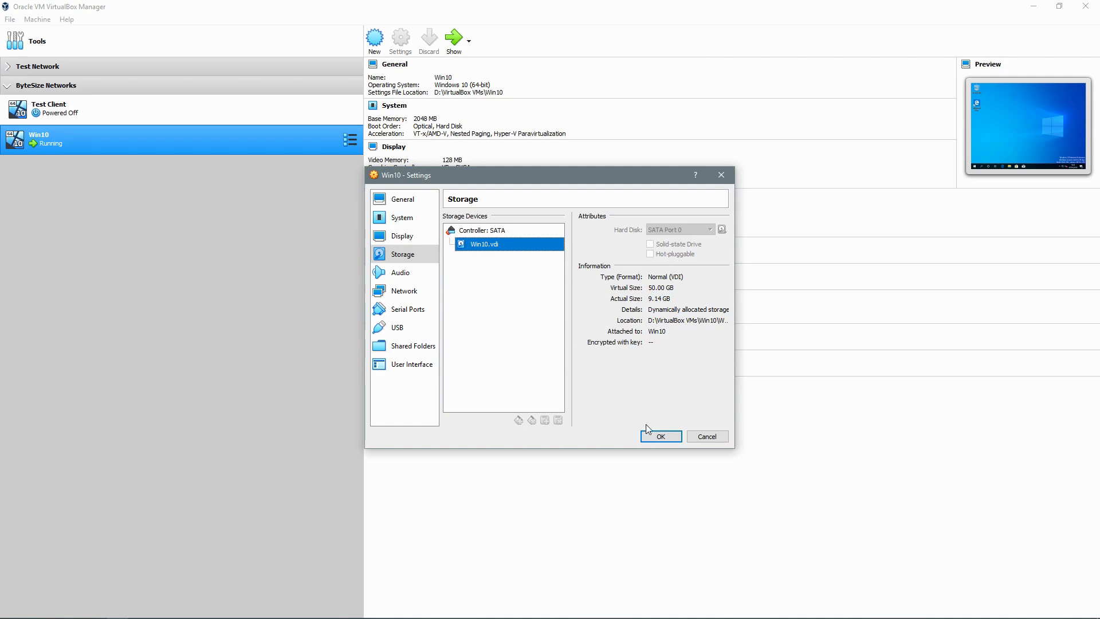
left_click(653, 437)
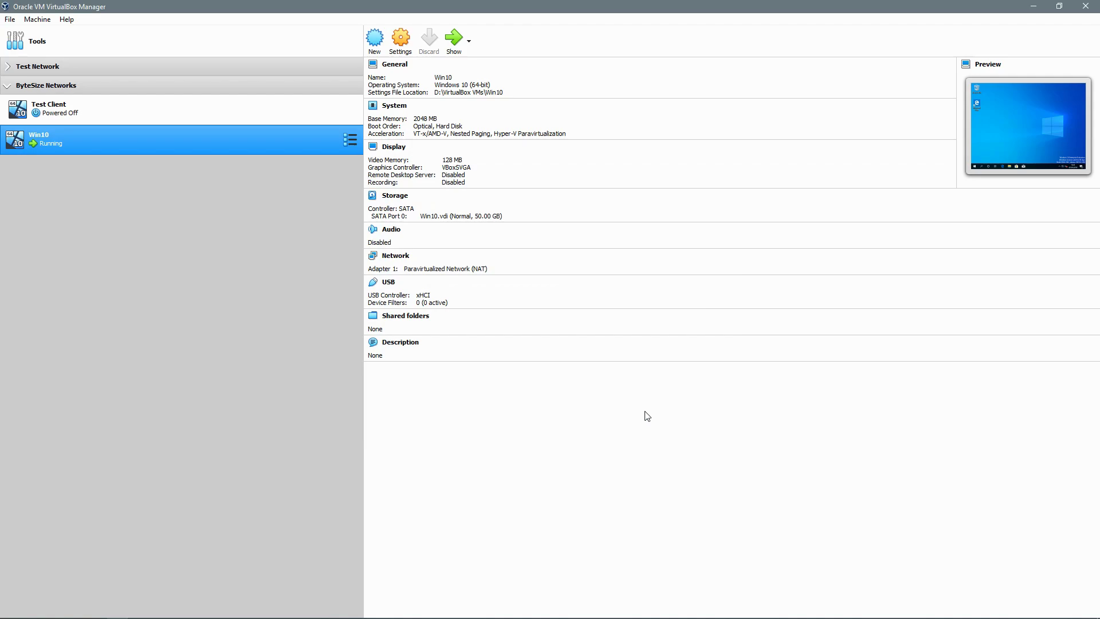
Return to the running Win10 guest and check the drives listed under This PC in File Explorer.
left_click(181, 612)
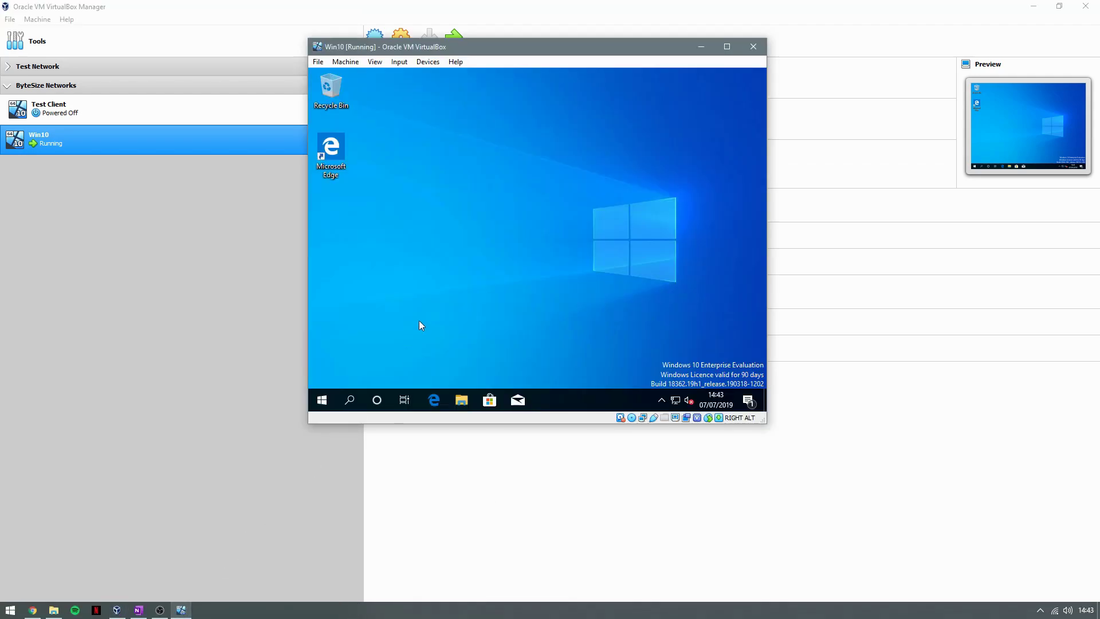
left_click(464, 396)
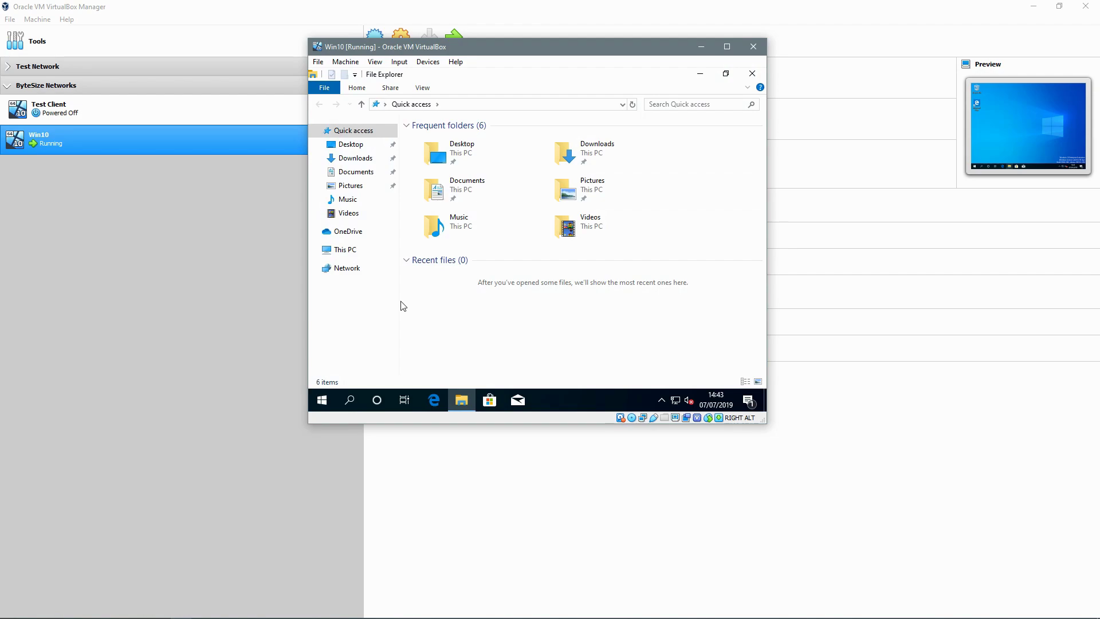
left_click(341, 251)
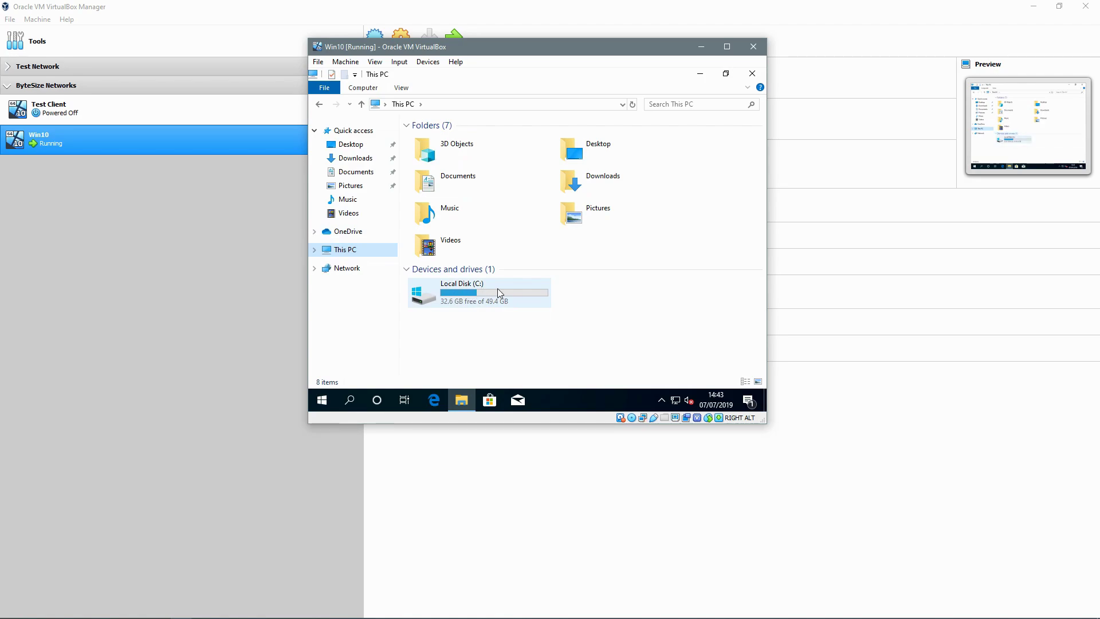
mouse_move(500, 288)
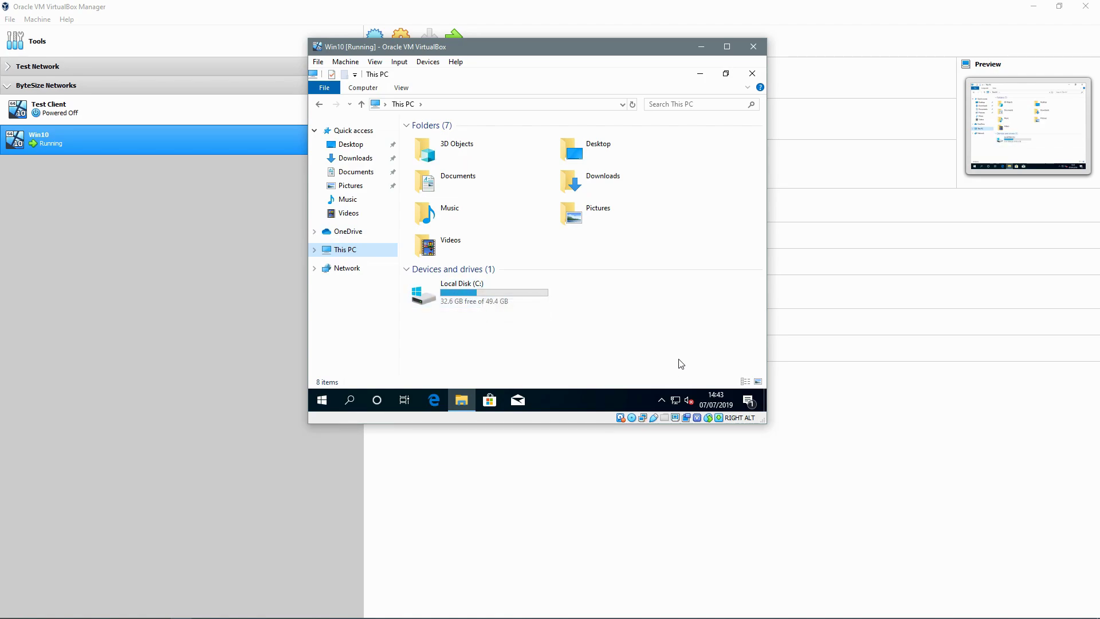
Test the guest display's automatic scaling by maximizing the virtual machine window, restoring it and resizing it.
mouse_move(451, 46)
left_mouse_down()
mouse_move(469, 73)
mouse_move(456, 57)
left_mouse_up()
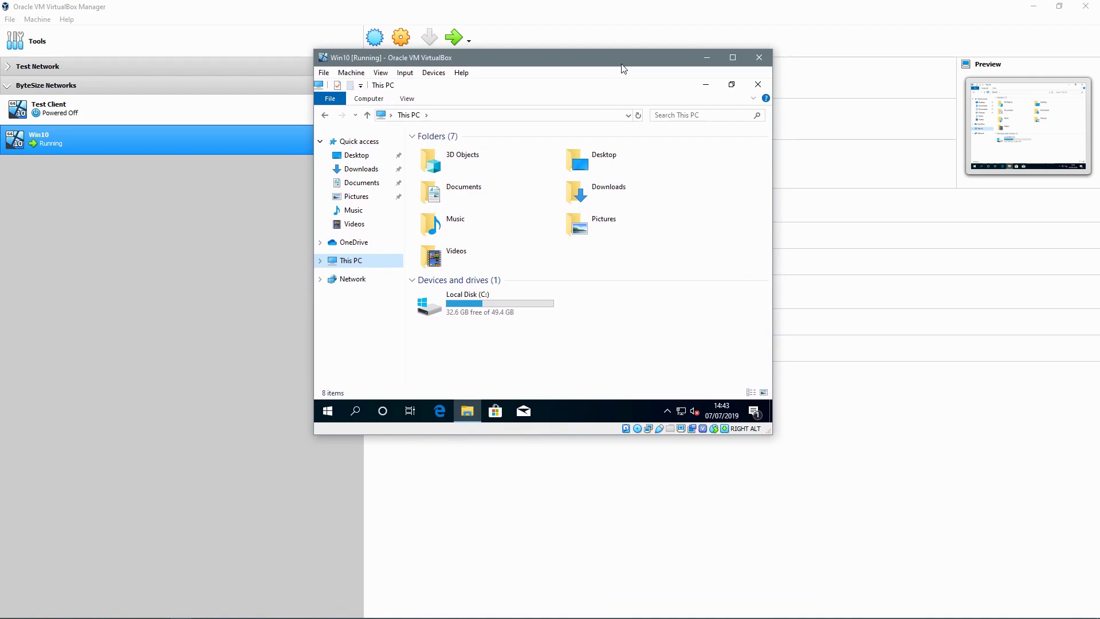
left_click(733, 58)
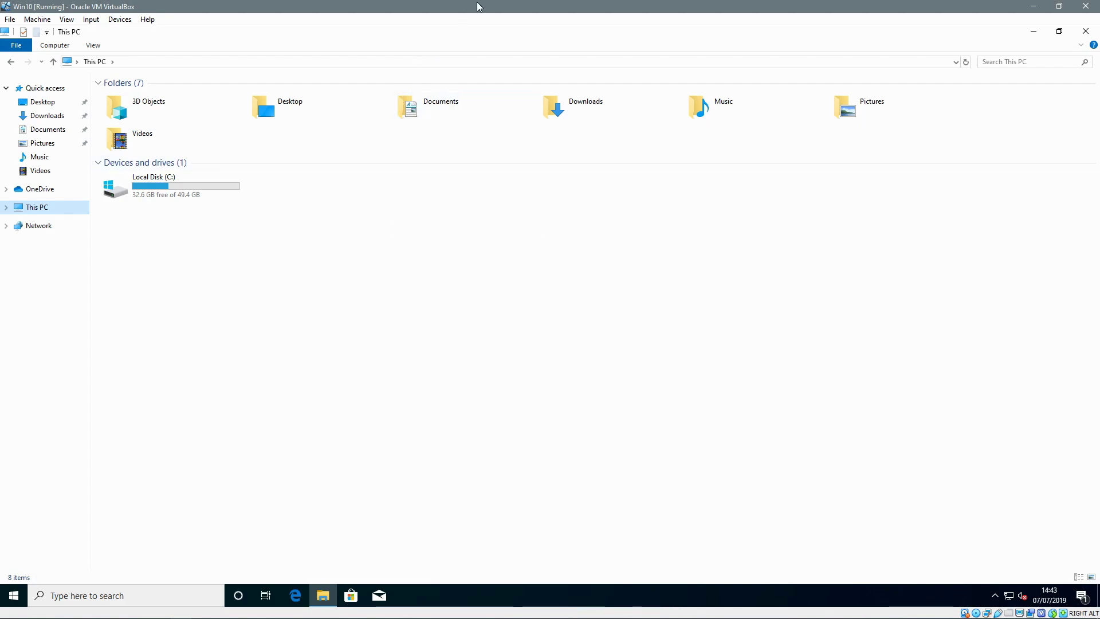
left_click_drag(513, 5, 471, 31)
left_click_drag(250, 22, 91, 16)
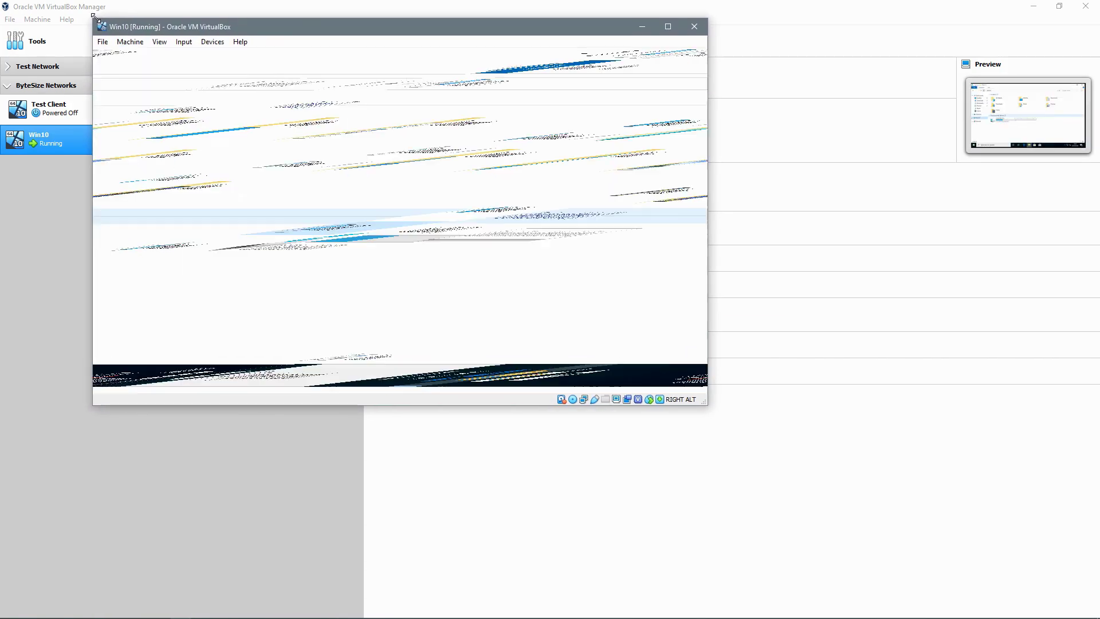
Test the guest display in full-screen mode and return to windowed mode.
left_click(160, 42)
left_click(178, 55)
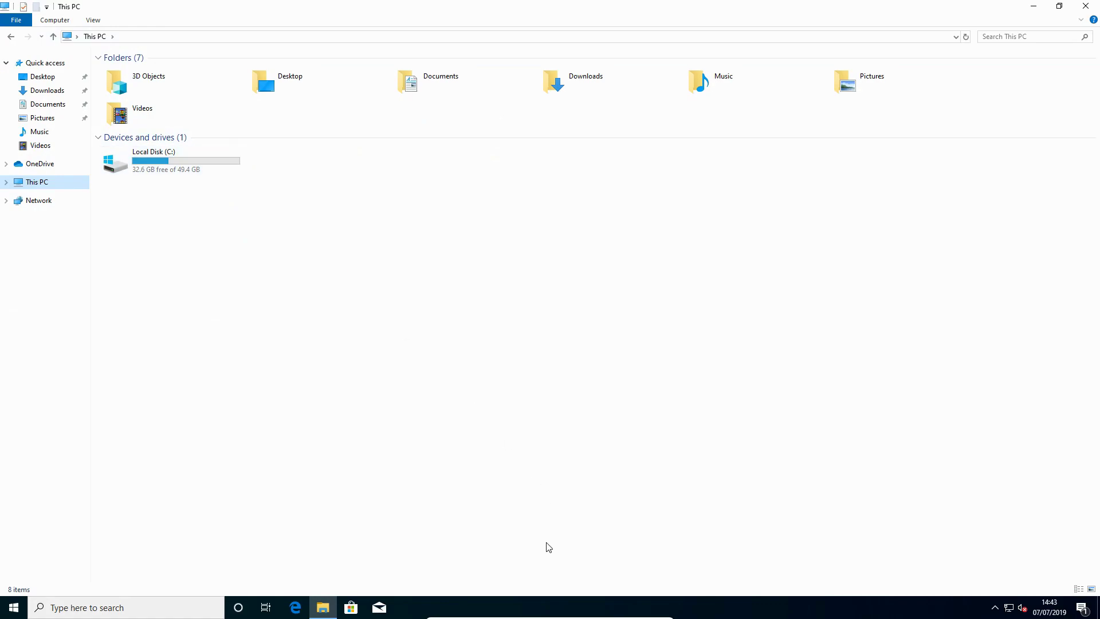
mouse_move(564, 617)
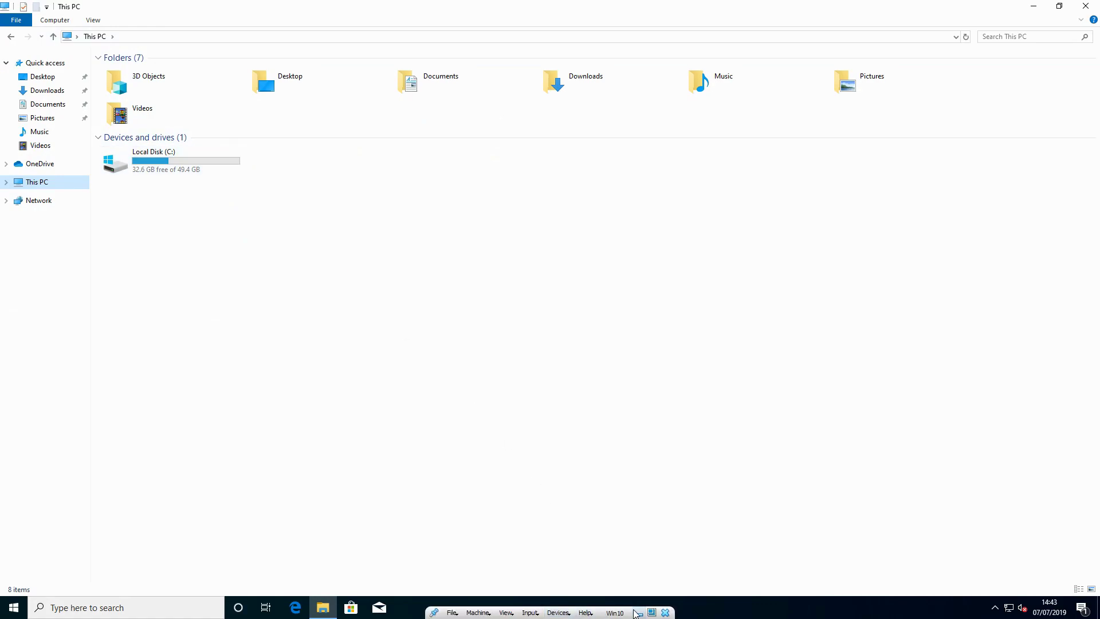
left_click(651, 613)
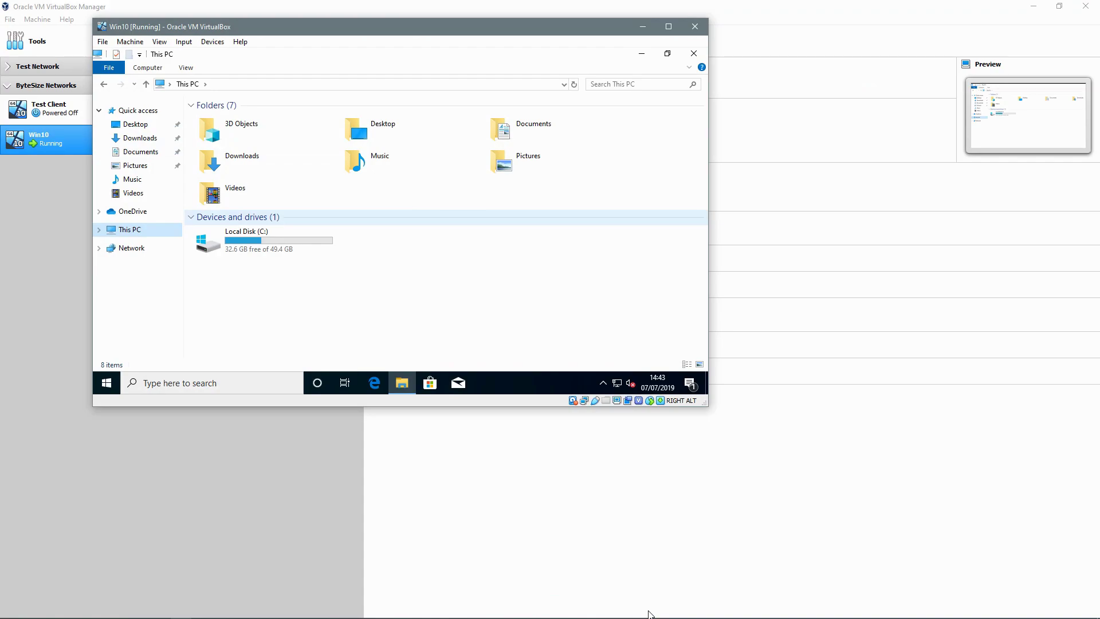
Enlarge the virtual machine window and close File Explorer in the guest.
left_click_drag(707, 406, 847, 528)
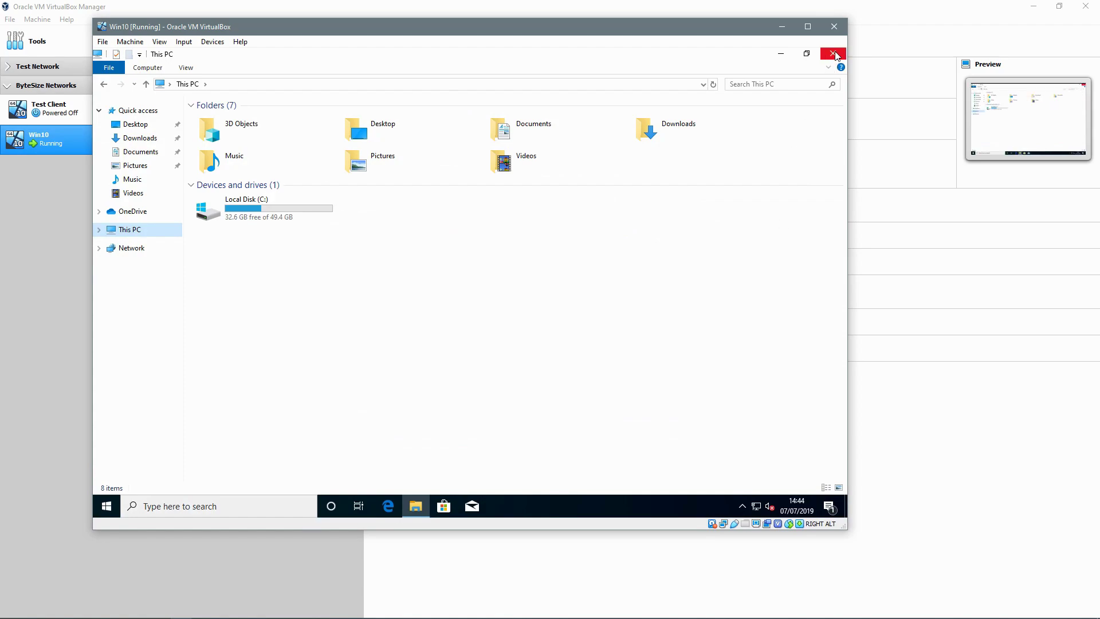
left_click(834, 54)
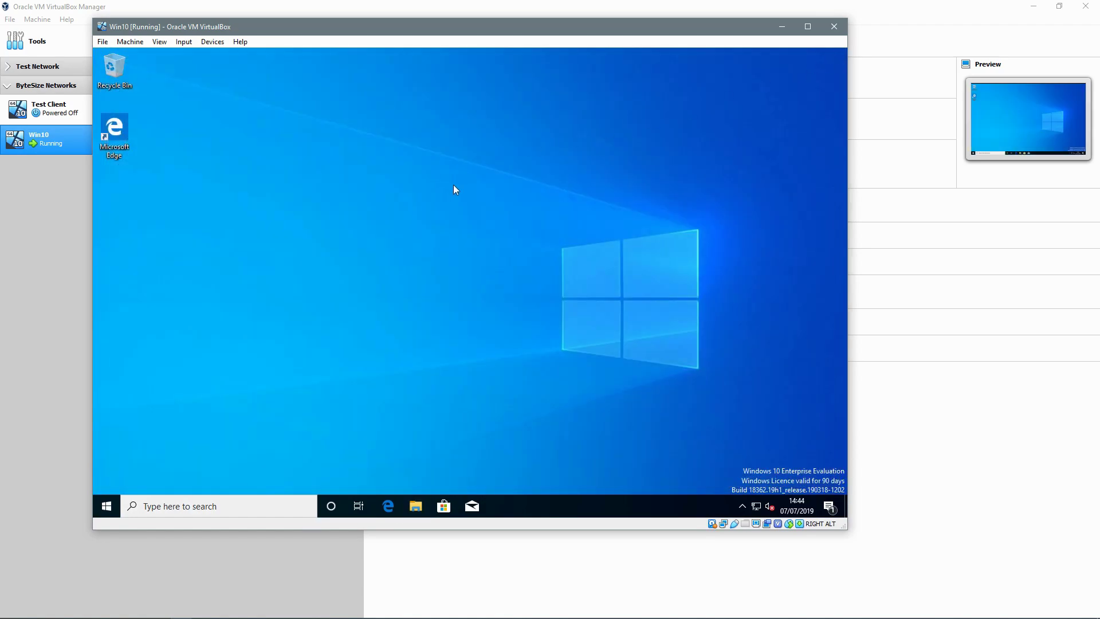